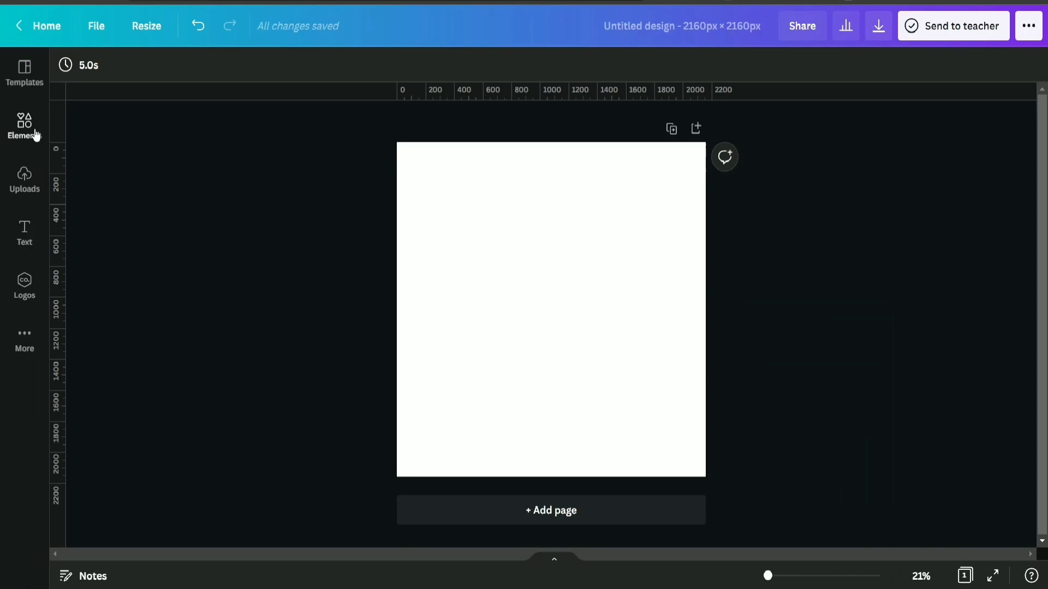
Add the teal-purple gradient graphic and stretch it to cover the whole square page
click(25, 125)
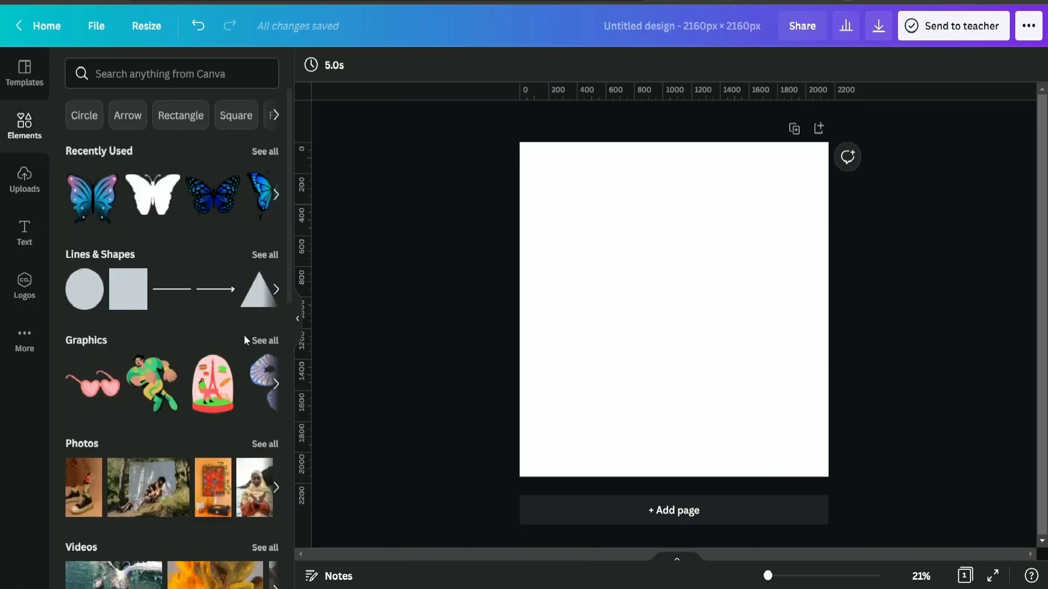
scroll(244, 335, down, 3)
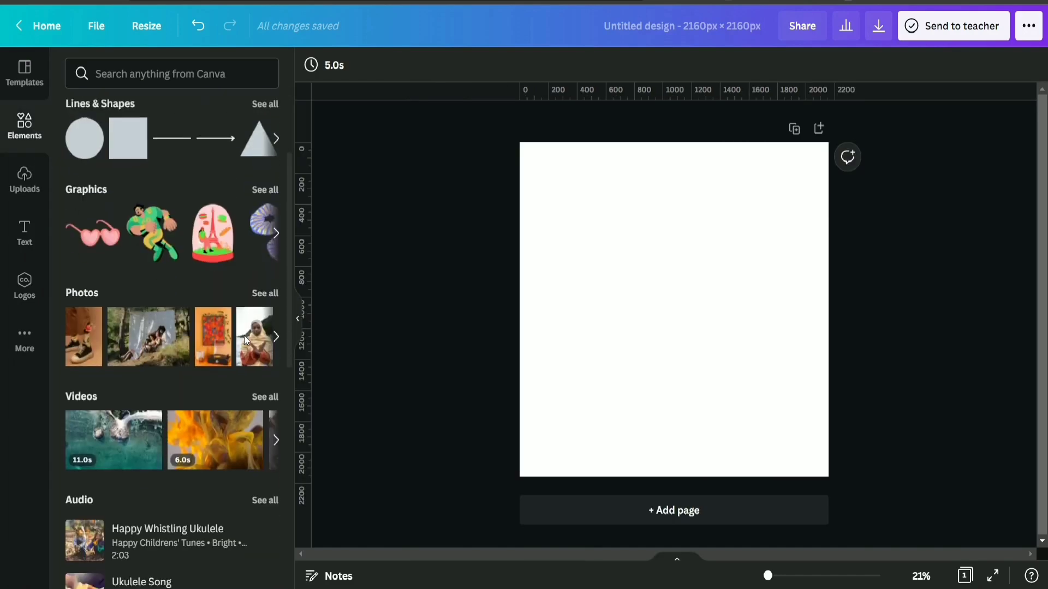
click(265, 191)
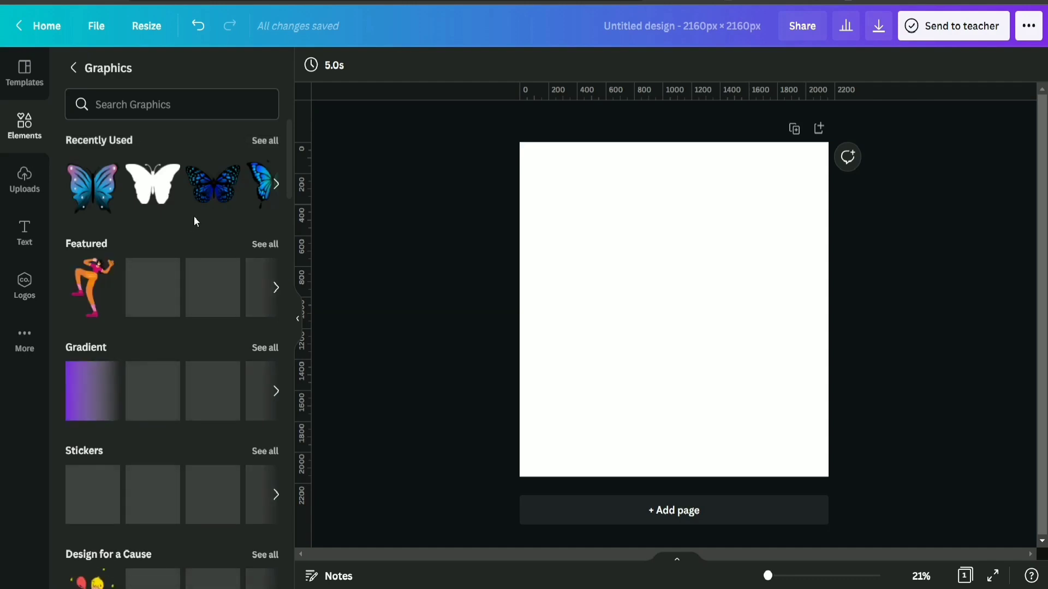
scroll(267, 302, down, 3)
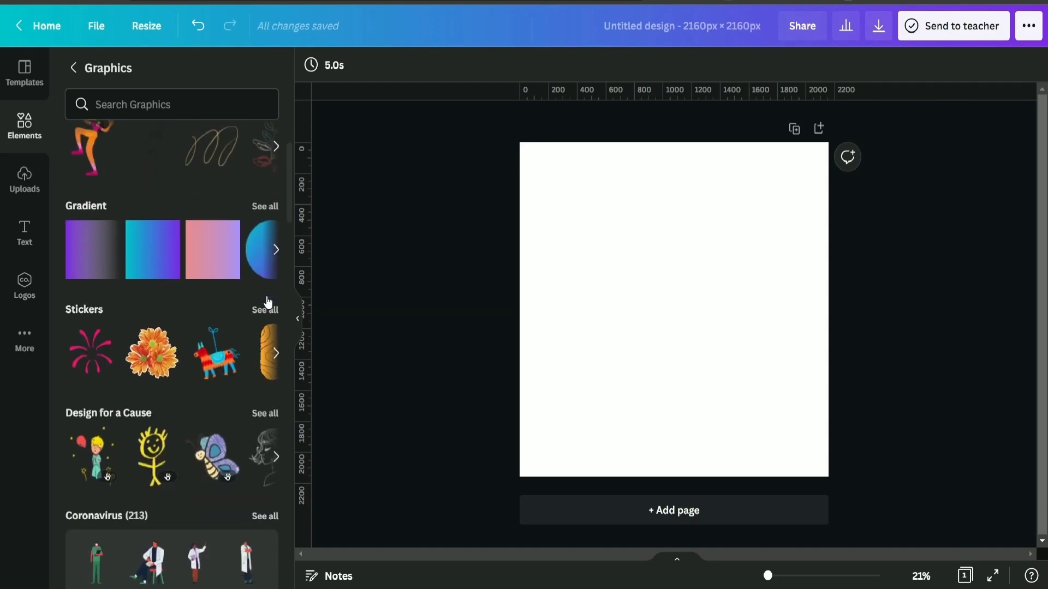
click(169, 267)
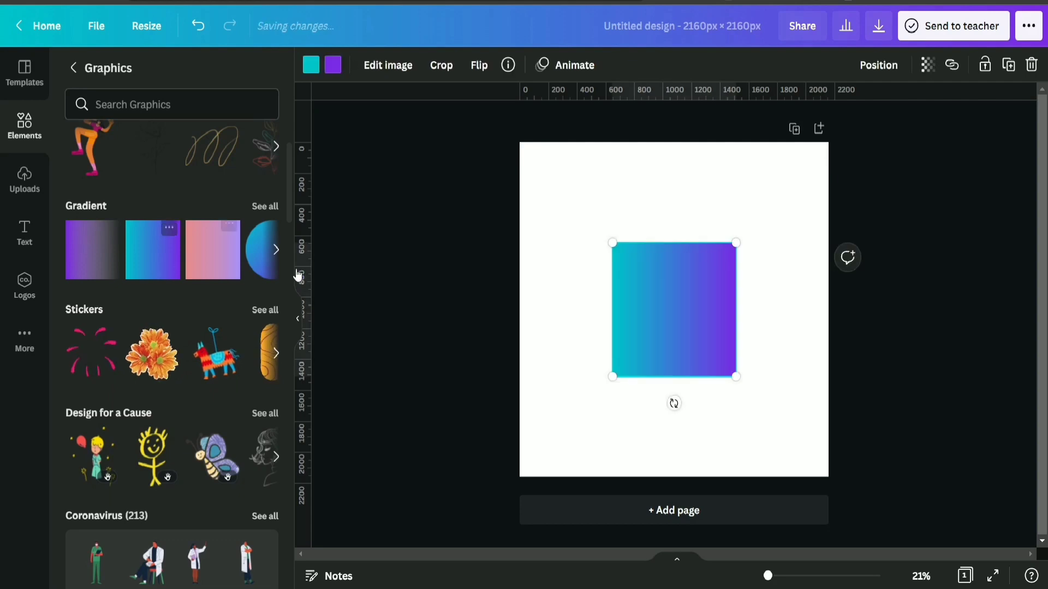
click(357, 271)
click(652, 296)
right_click(652, 295)
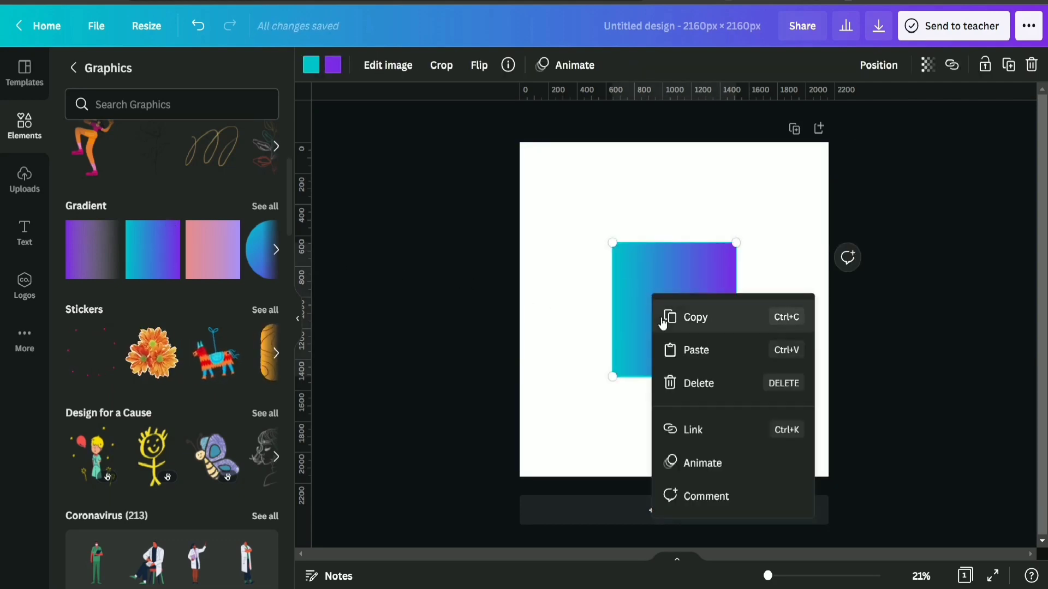
drag(611, 376, 515, 483)
drag(735, 243, 841, 157)
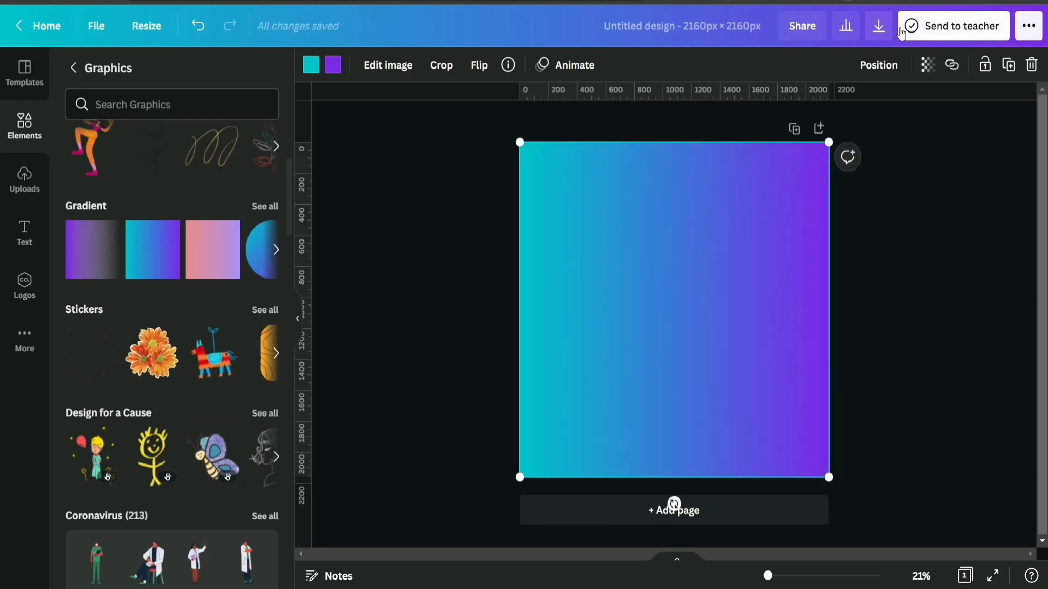
Download the design as a 2160 × 2160 px PNG and save it to the computer
click(878, 27)
click(922, 131)
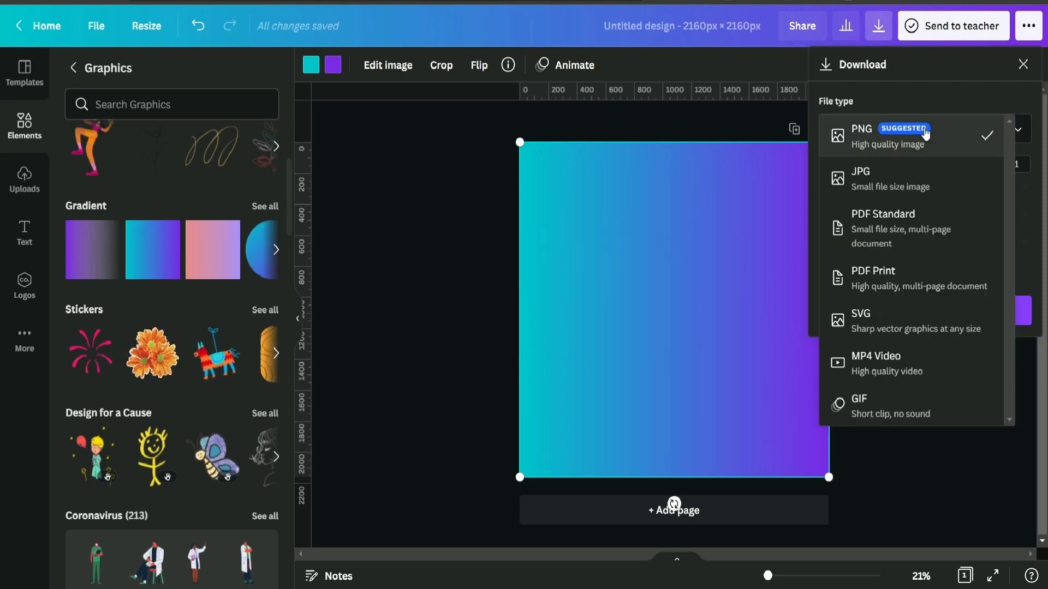
click(925, 133)
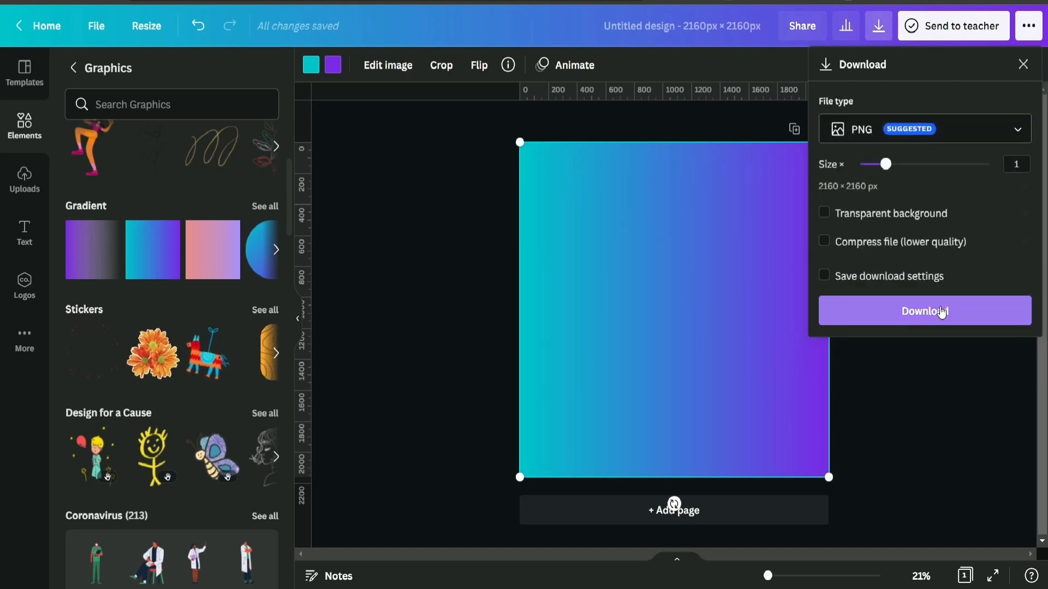
click(941, 311)
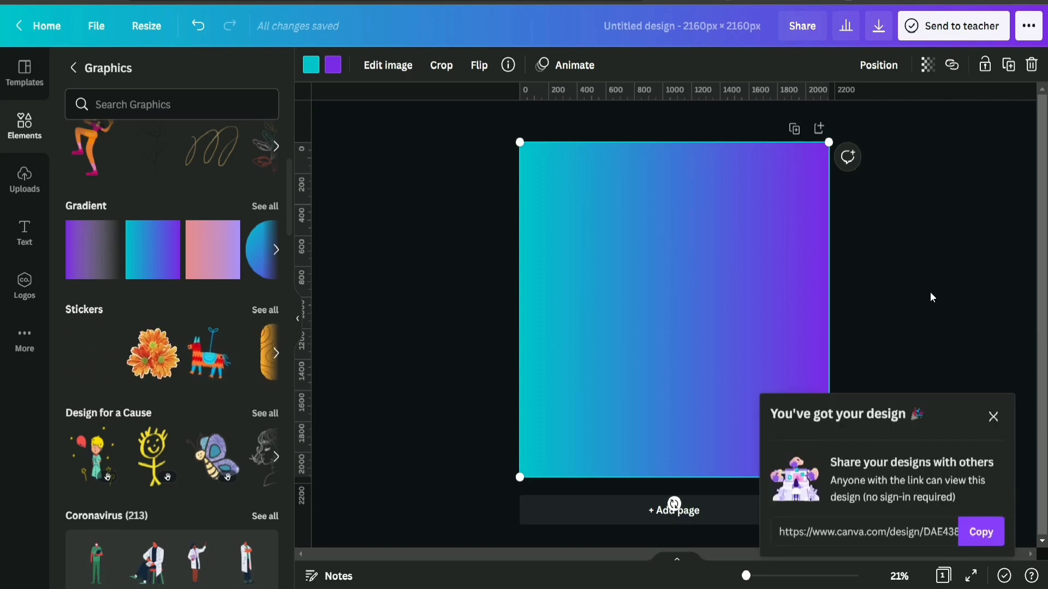
click(849, 65)
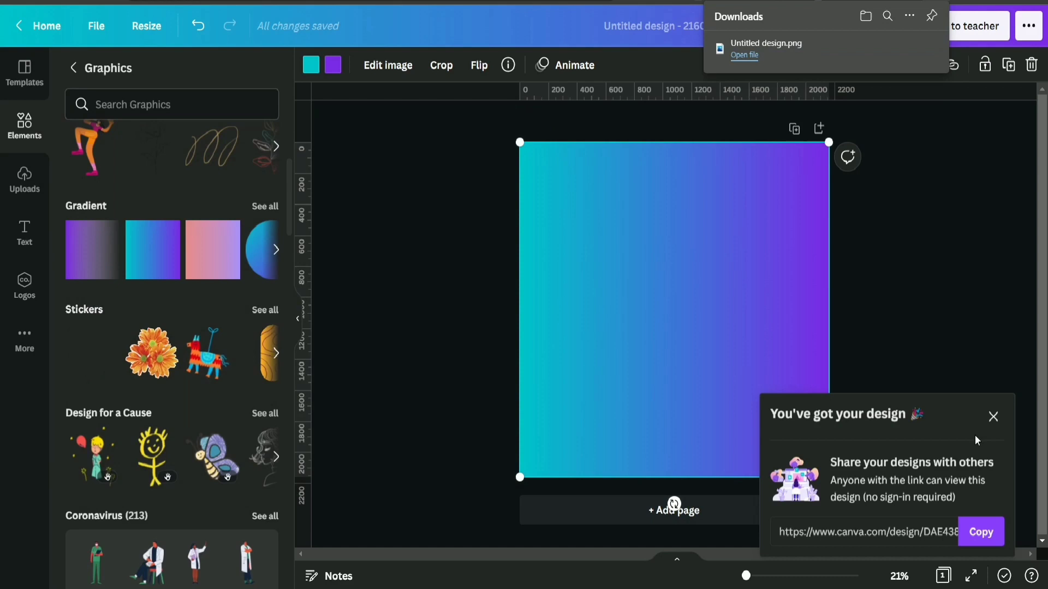
click(992, 417)
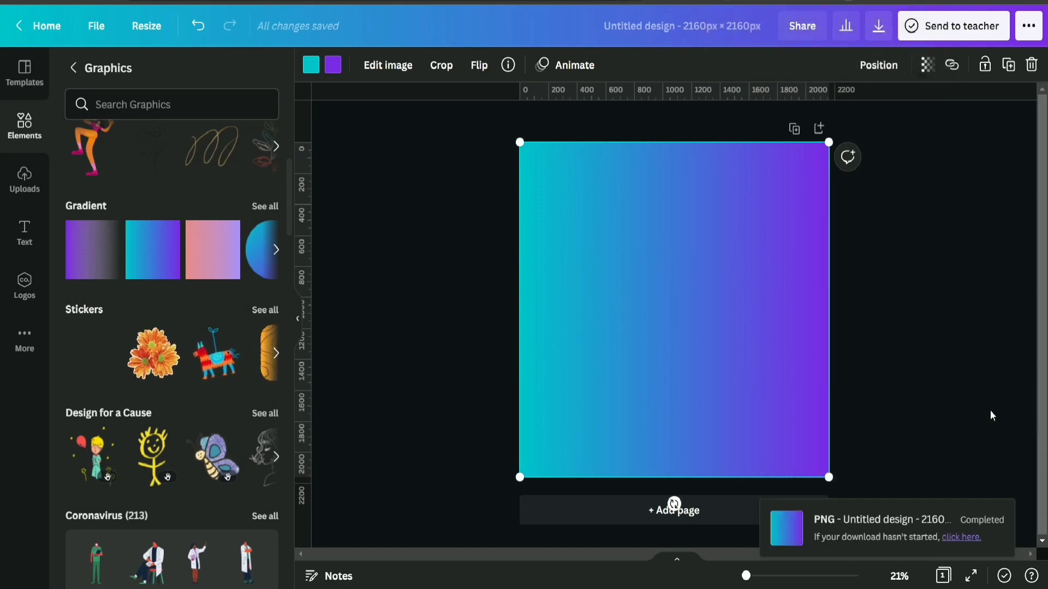
click(964, 316)
click(637, 285)
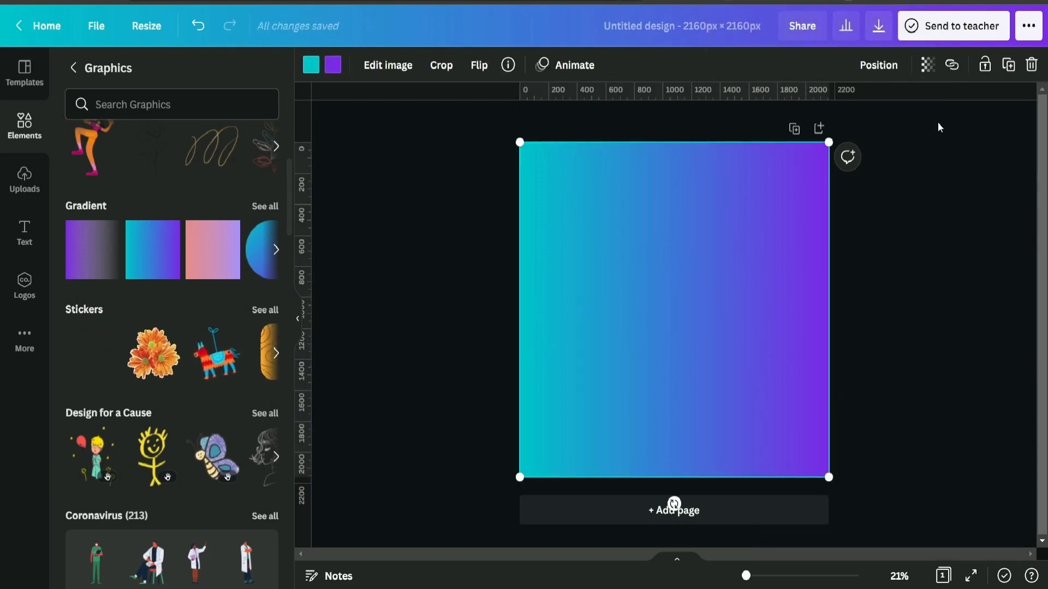
Delete the gradient and add the yellow star doodle from Design for a Cause graphics
click(1031, 65)
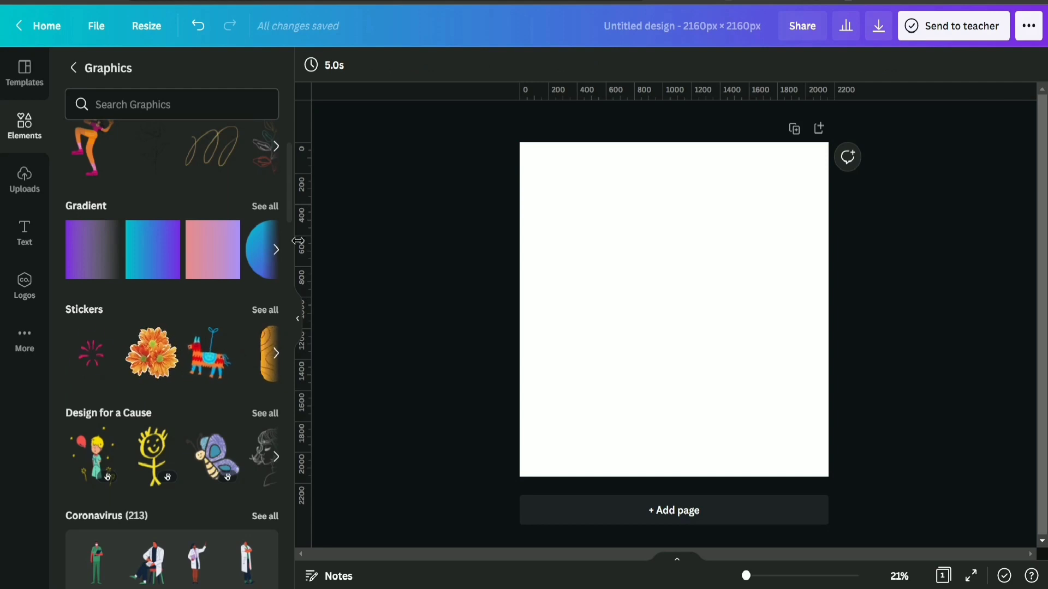
scroll(276, 254, up, 3)
scroll(268, 305, down, 1)
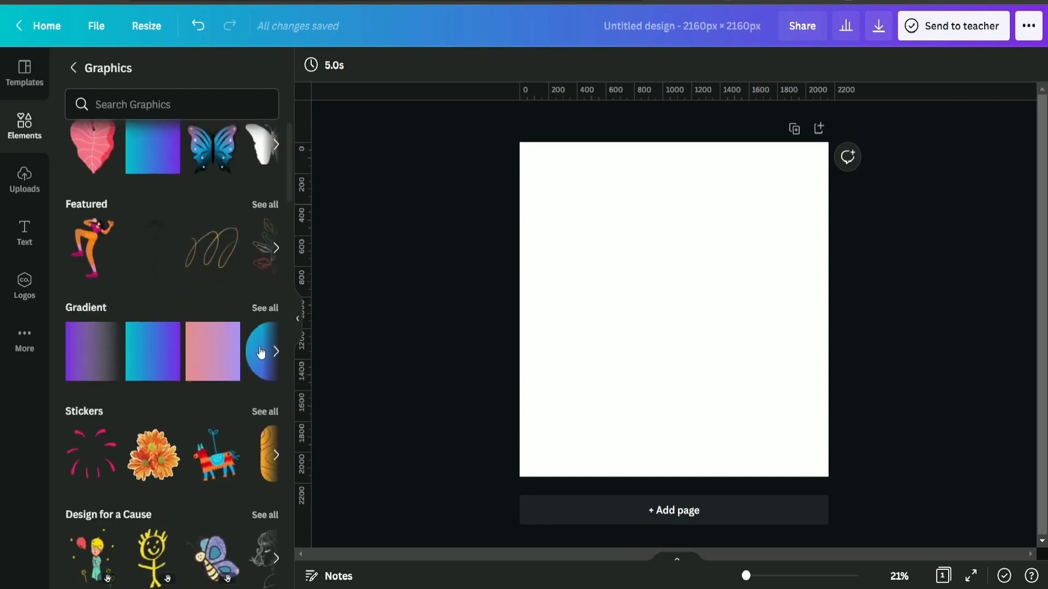
scroll(261, 352, down, 5)
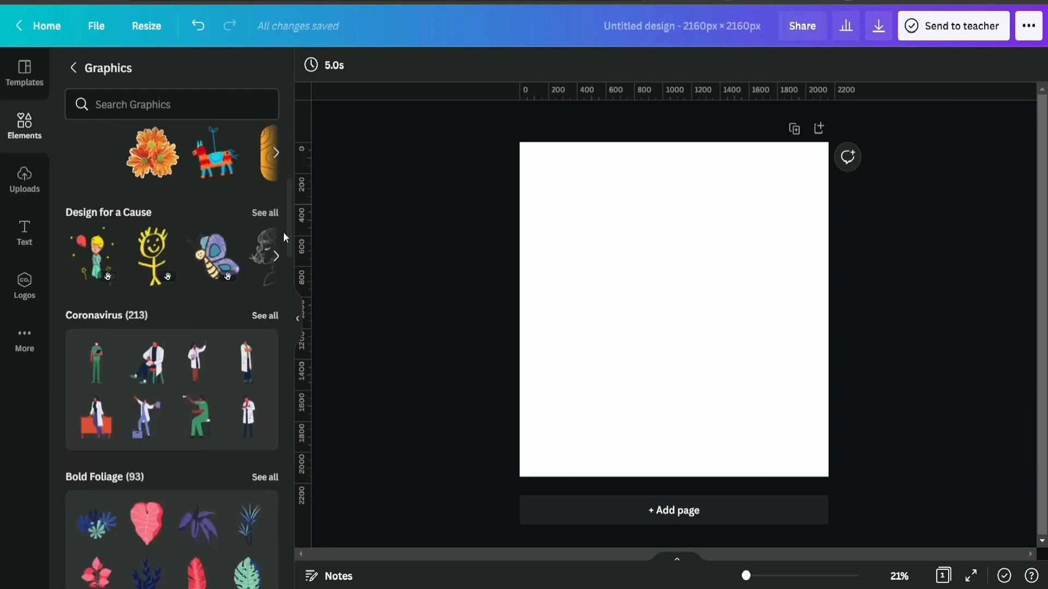
click(267, 213)
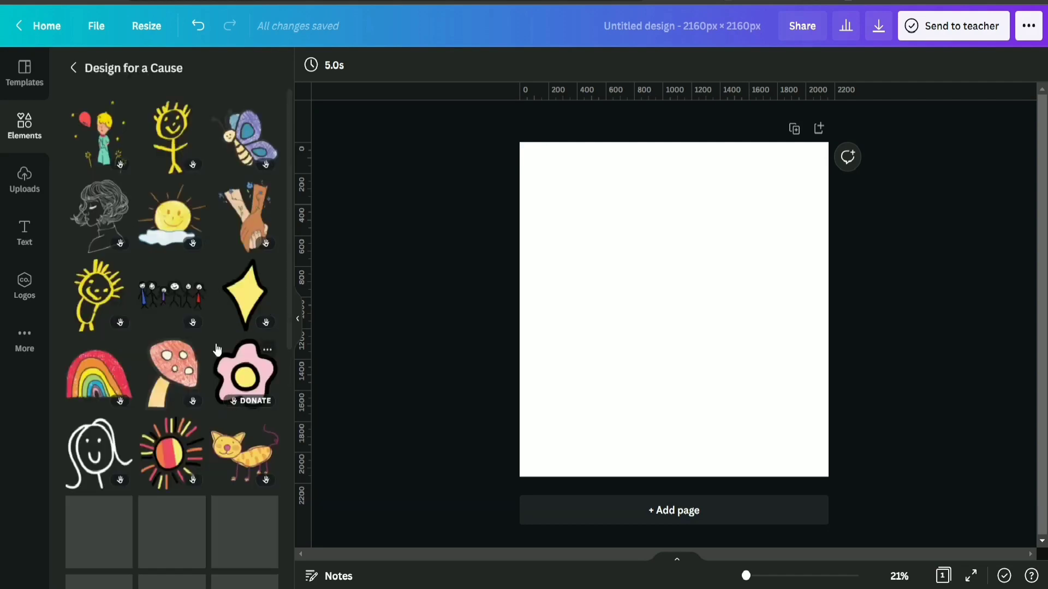
scroll(217, 350, down, 4)
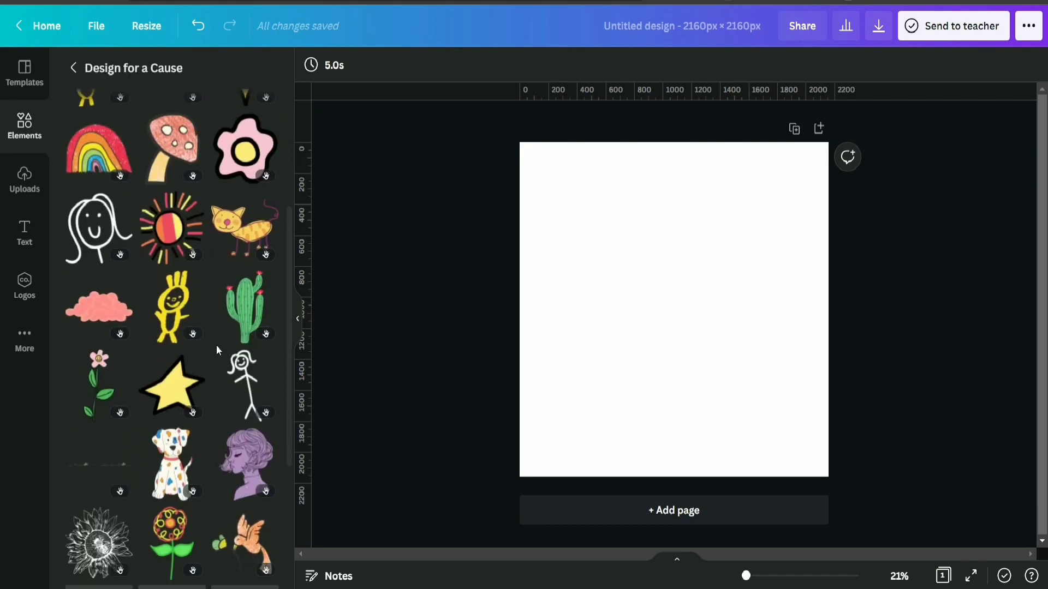
click(180, 389)
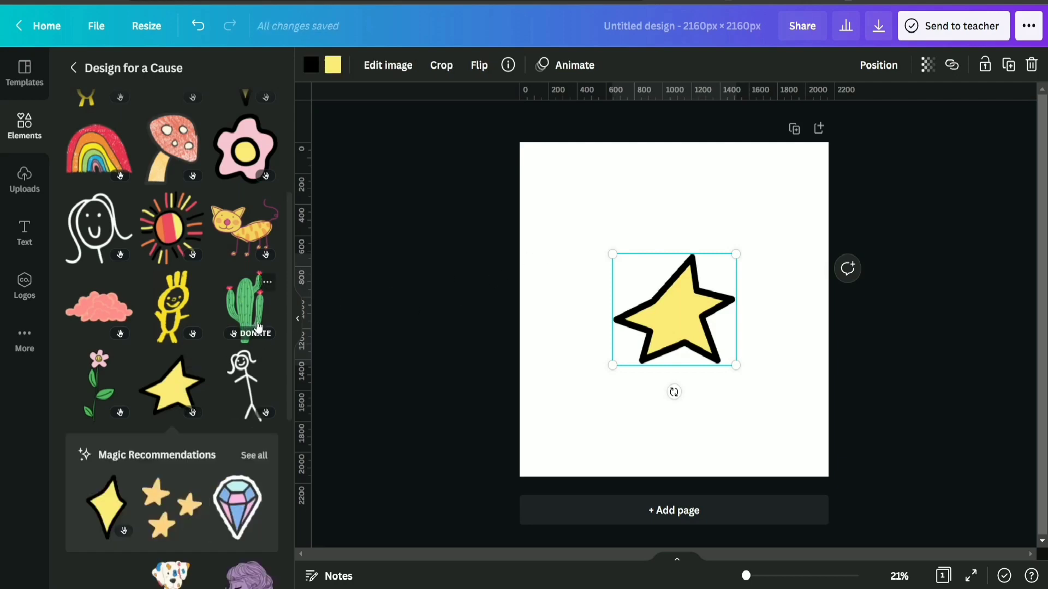
Enlarge the yellow star until it spans nearly the full page width
scroll(180, 349, down, 5)
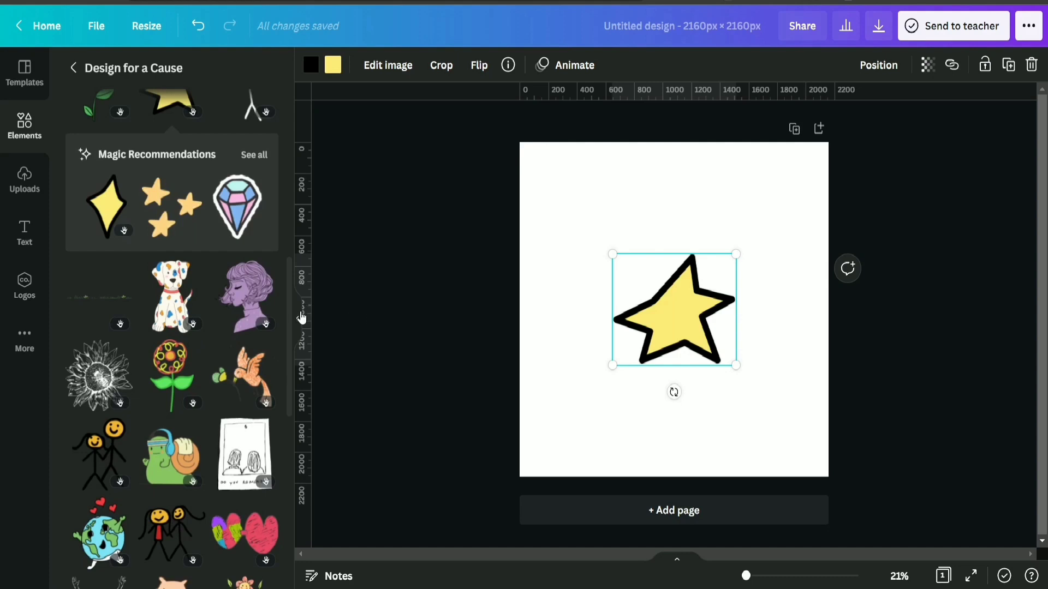
click(301, 316)
click(307, 312)
click(489, 355)
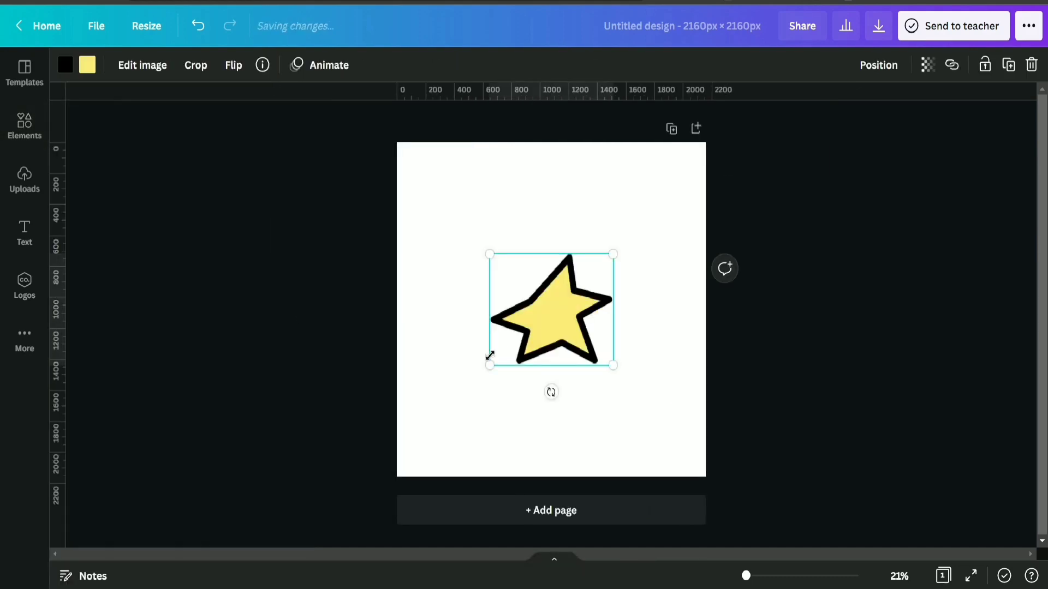
drag(493, 362, 422, 462)
drag(606, 250, 724, 199)
drag(405, 439, 397, 449)
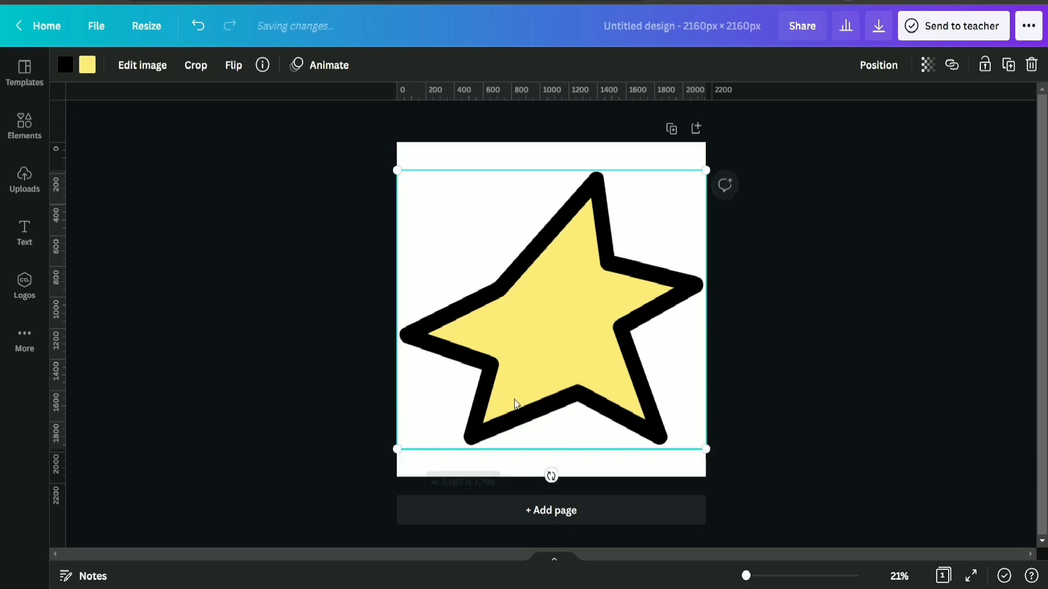
Change the star's yellow fill to black
click(775, 302)
click(651, 279)
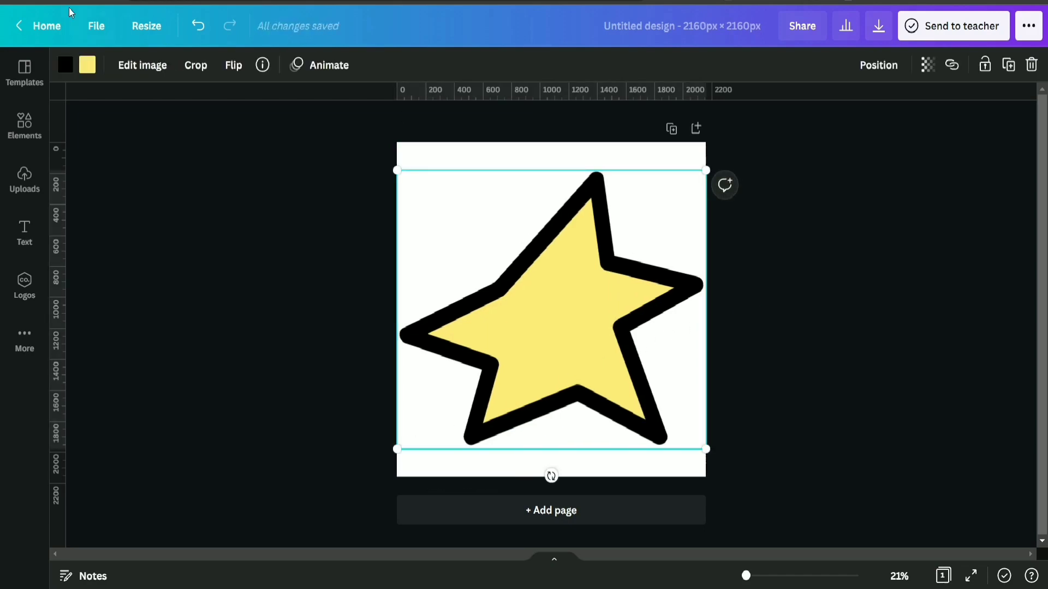
click(86, 65)
click(126, 148)
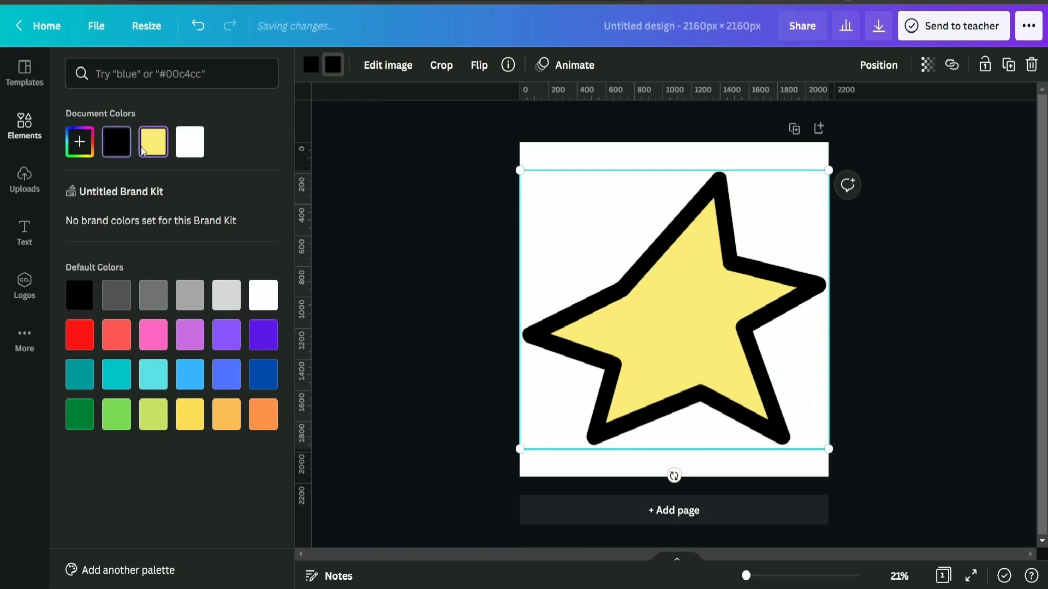
click(395, 174)
click(837, 209)
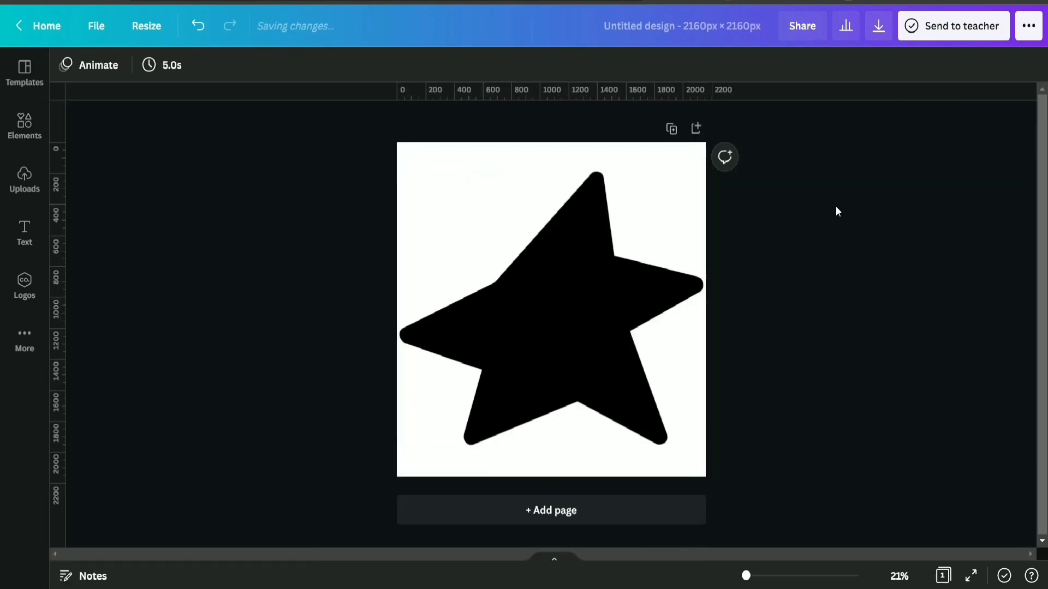
Download the star design as an SVG file and save it to the computer
click(879, 23)
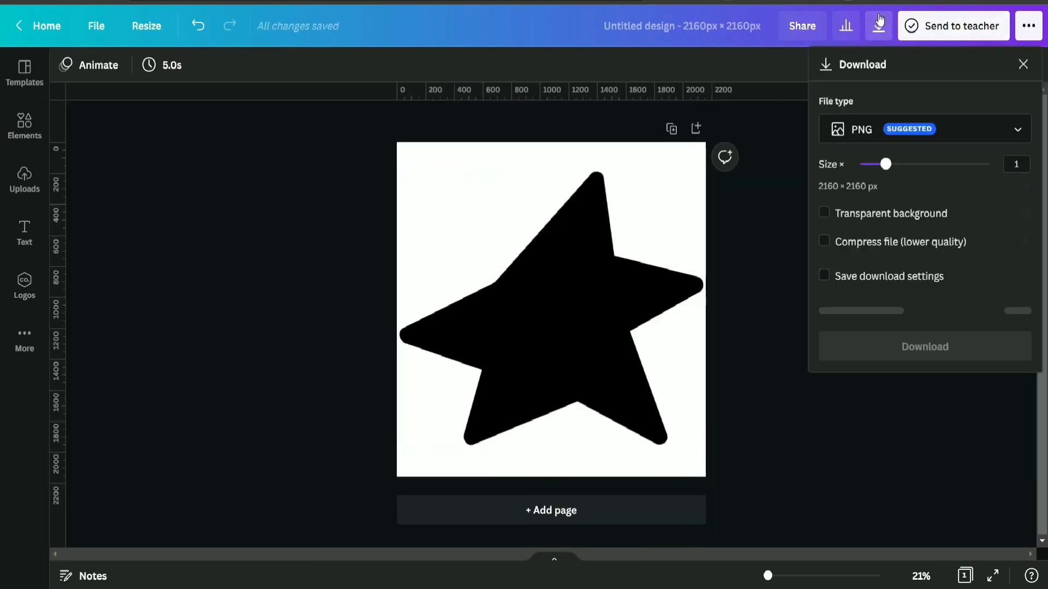
click(890, 134)
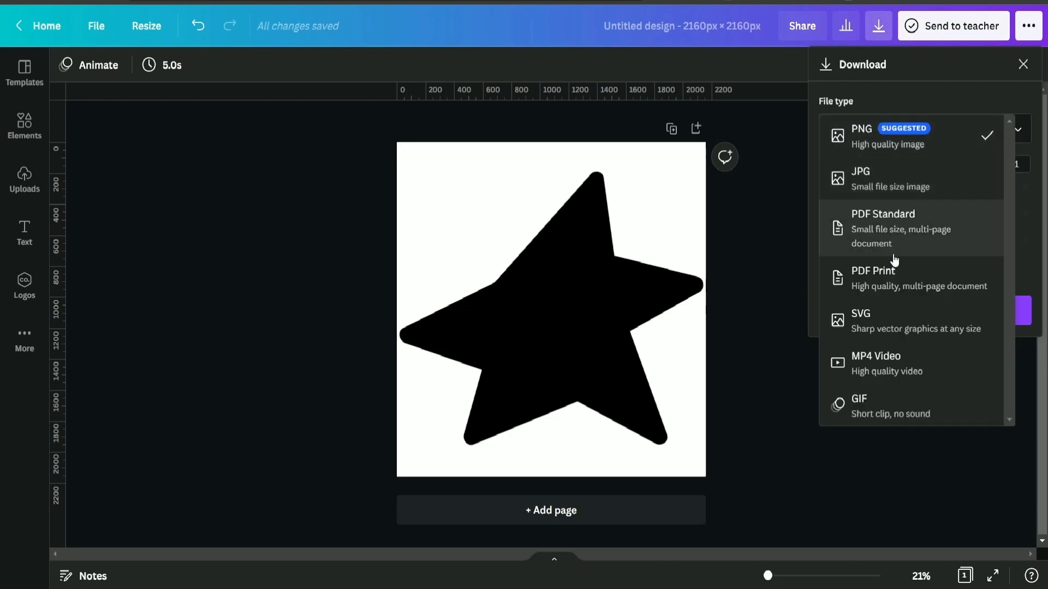
click(907, 320)
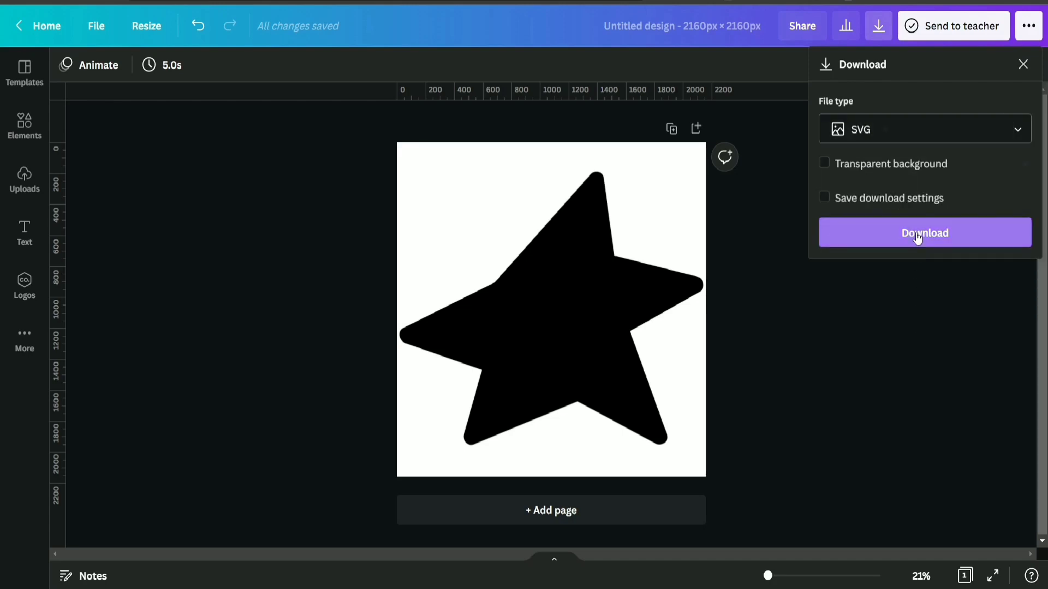
click(917, 237)
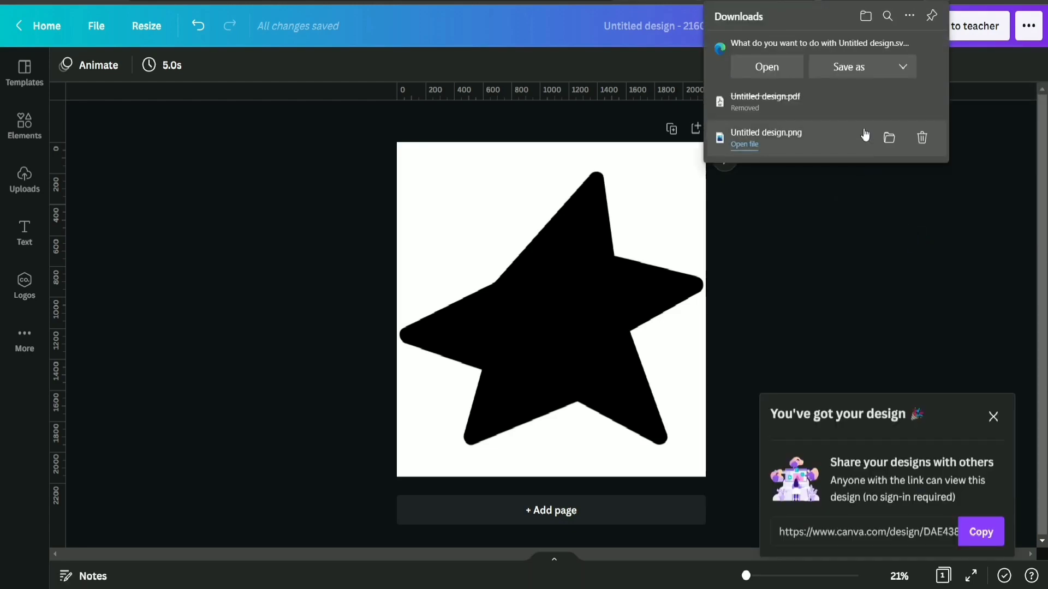
click(859, 66)
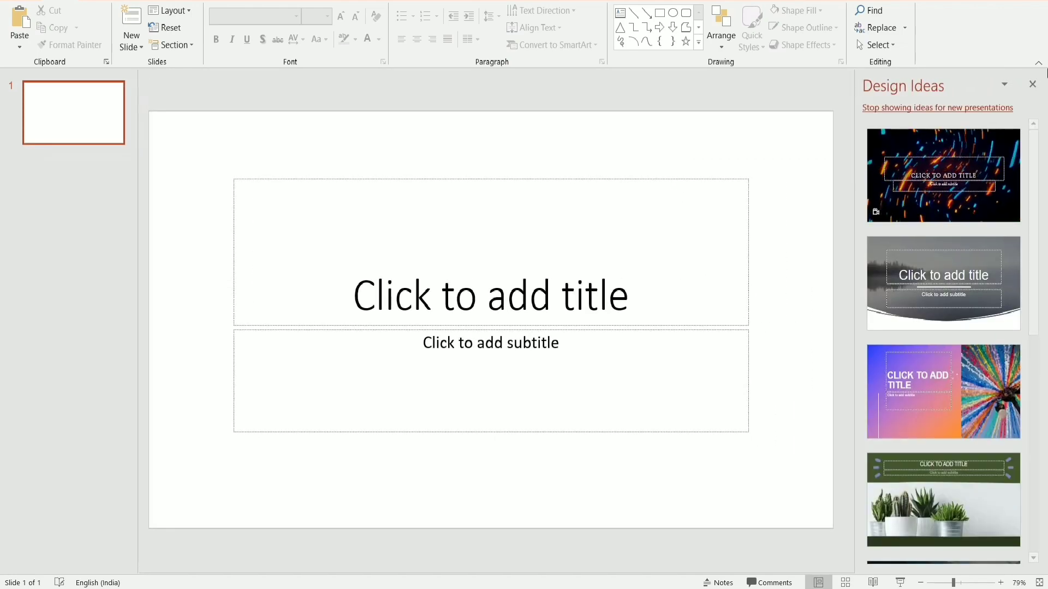
Hide the design suggestions and delete the title and subtitle placeholders from the blank slide
click(1032, 84)
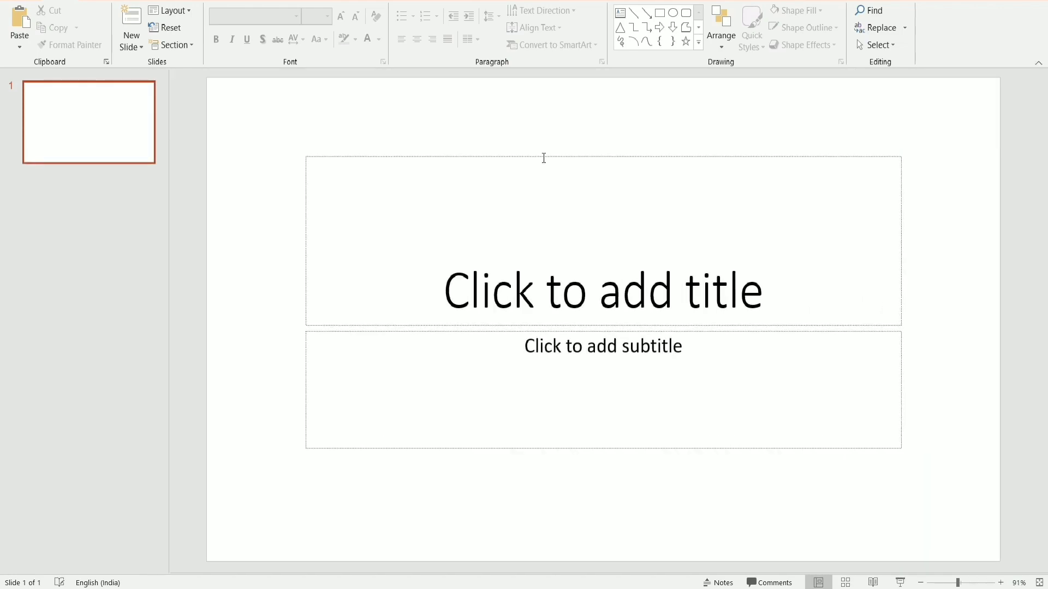
click(587, 156)
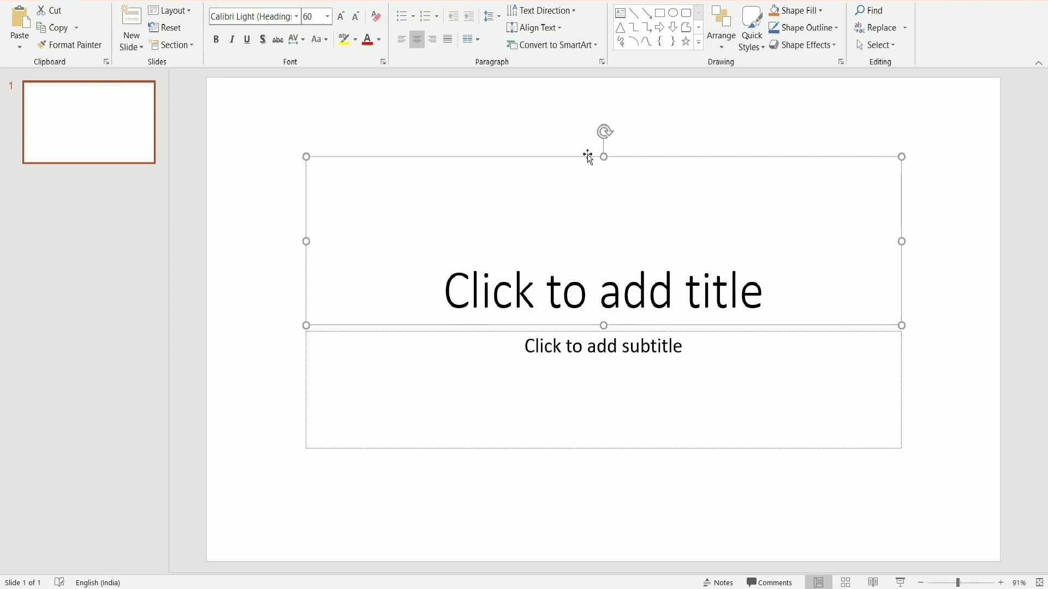
key(Delete)
click(619, 338)
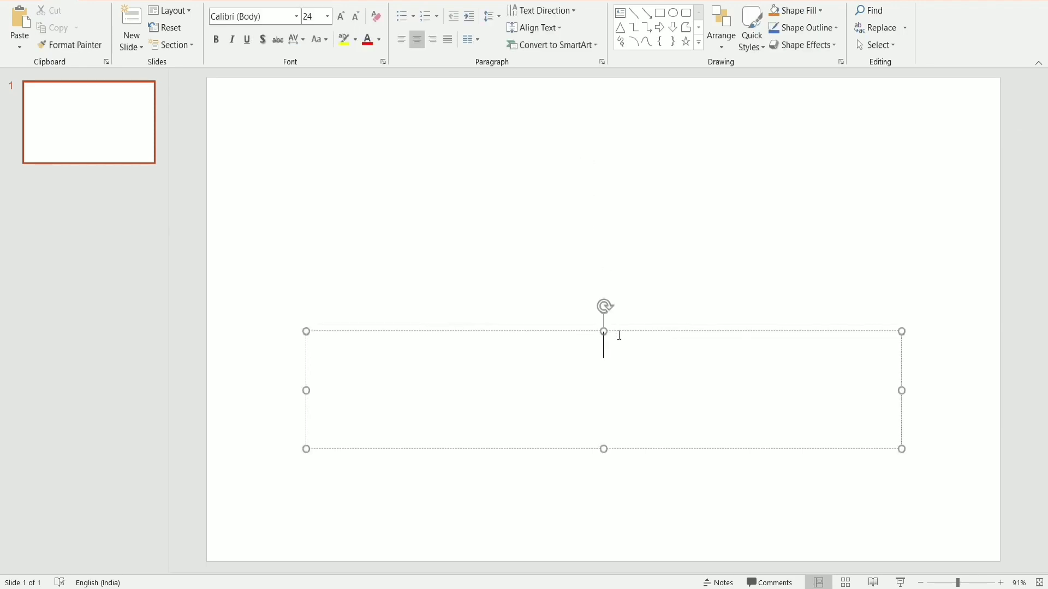
click(620, 332)
key(Delete)
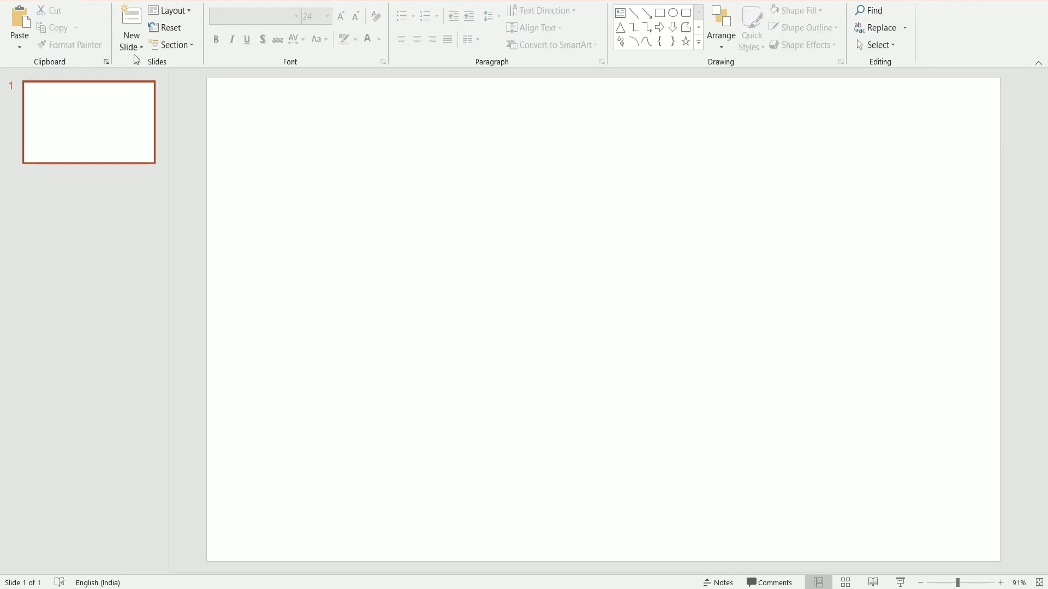
Insert Untitled design.svg from the Documents folder onto the slide
click(95, 1)
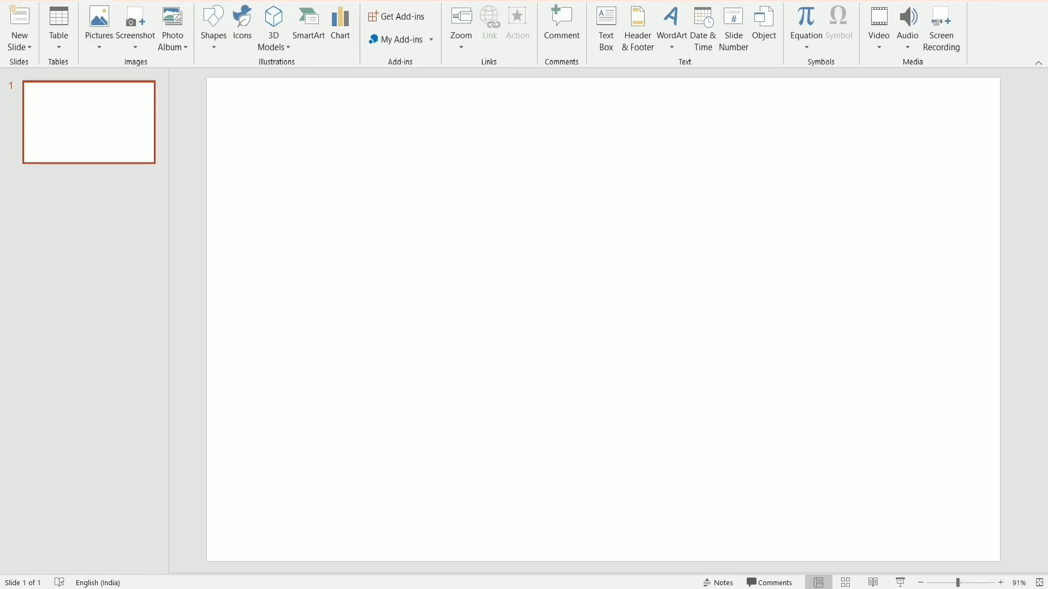
click(103, 36)
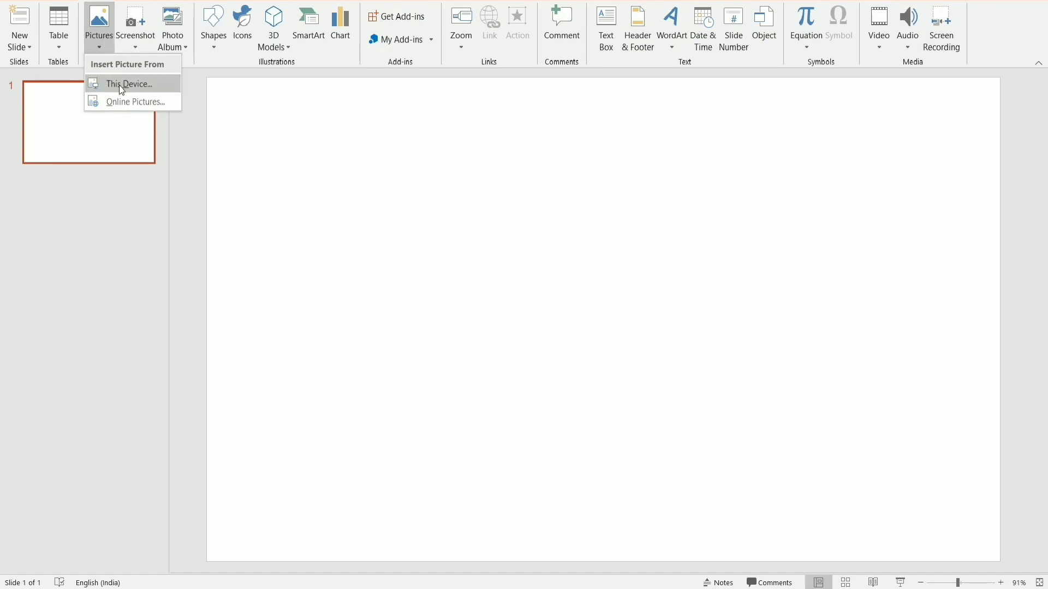
click(122, 84)
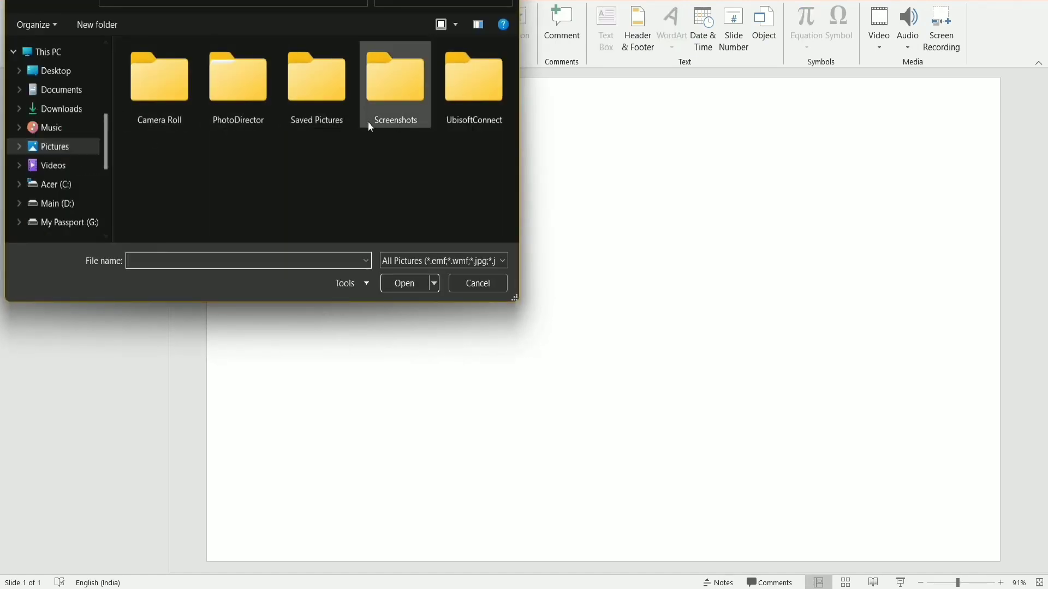
click(61, 90)
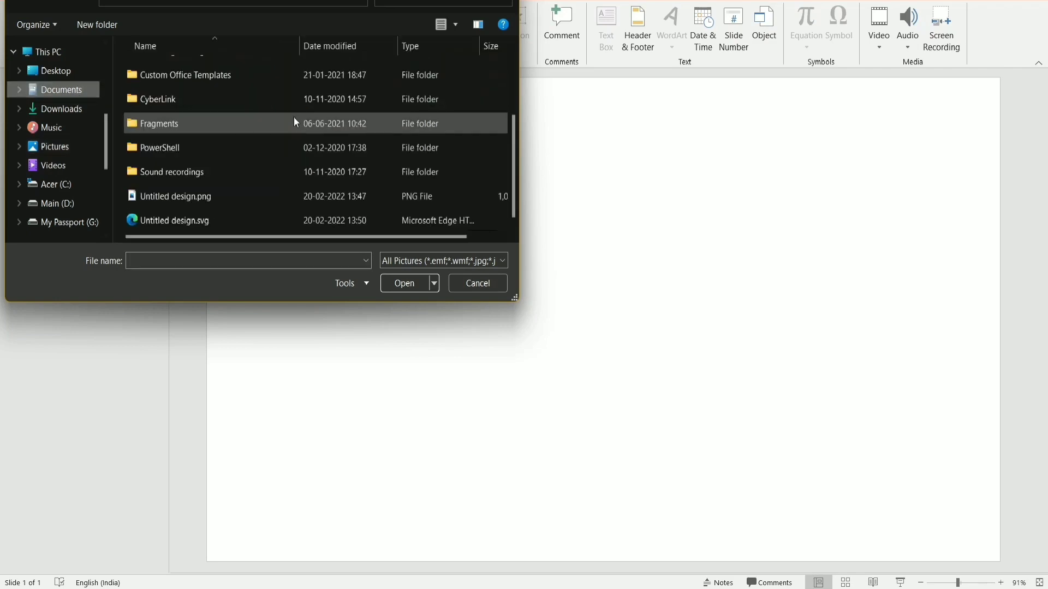
click(250, 218)
click(422, 284)
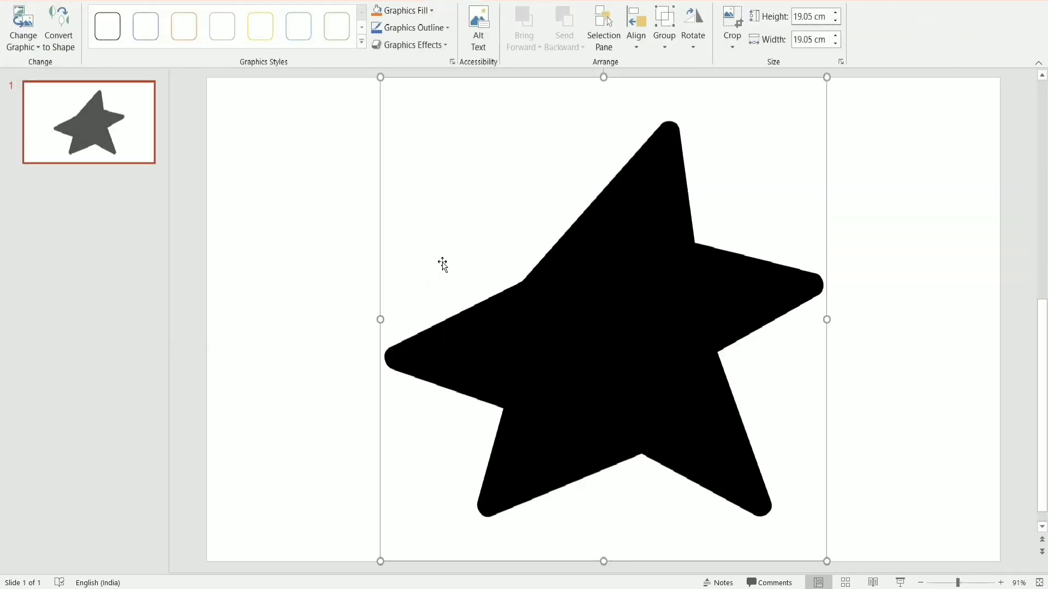
click(726, 4)
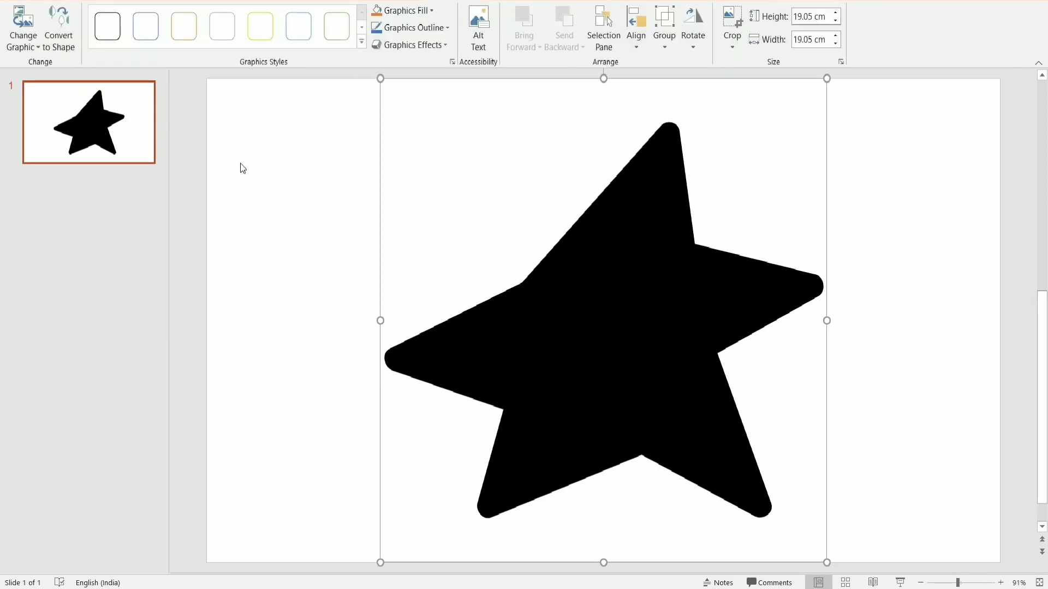
Convert the star graphic to shapes and leave one solid black star near the slide centre
click(58, 33)
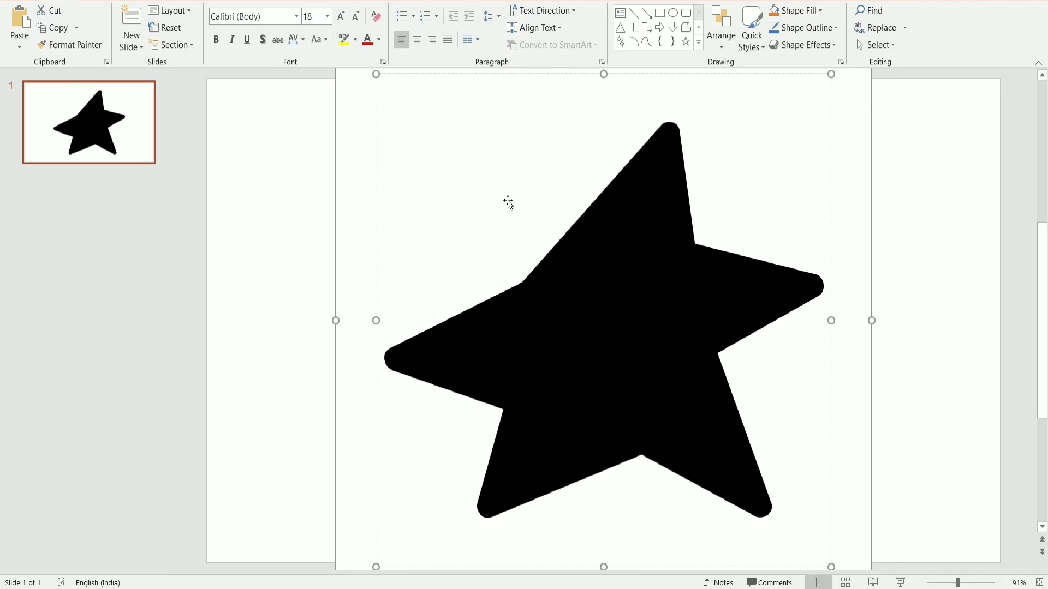
drag(808, 393, 322, 253)
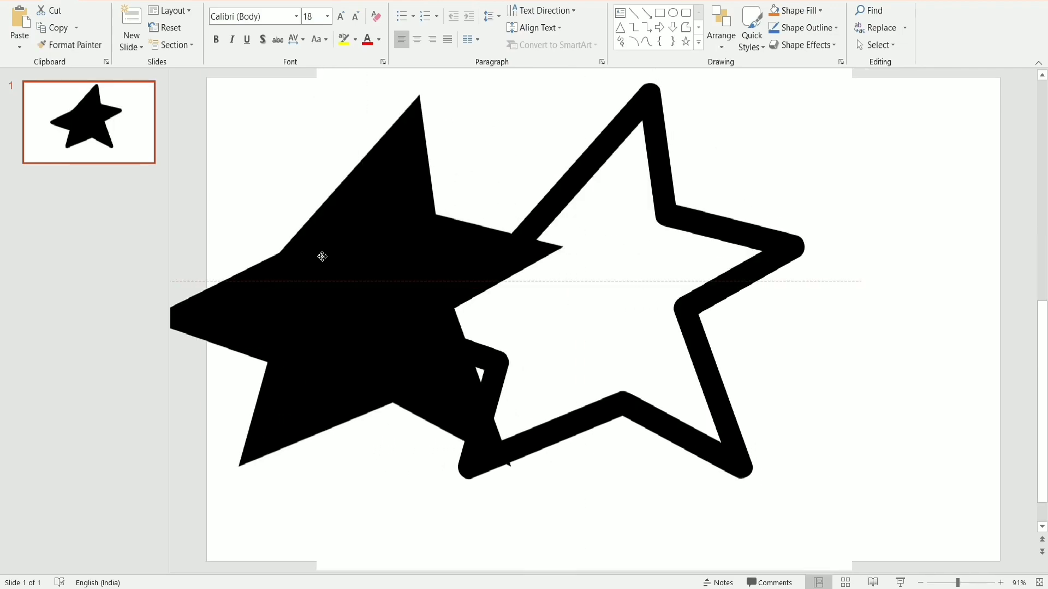
drag(646, 258, 945, 282)
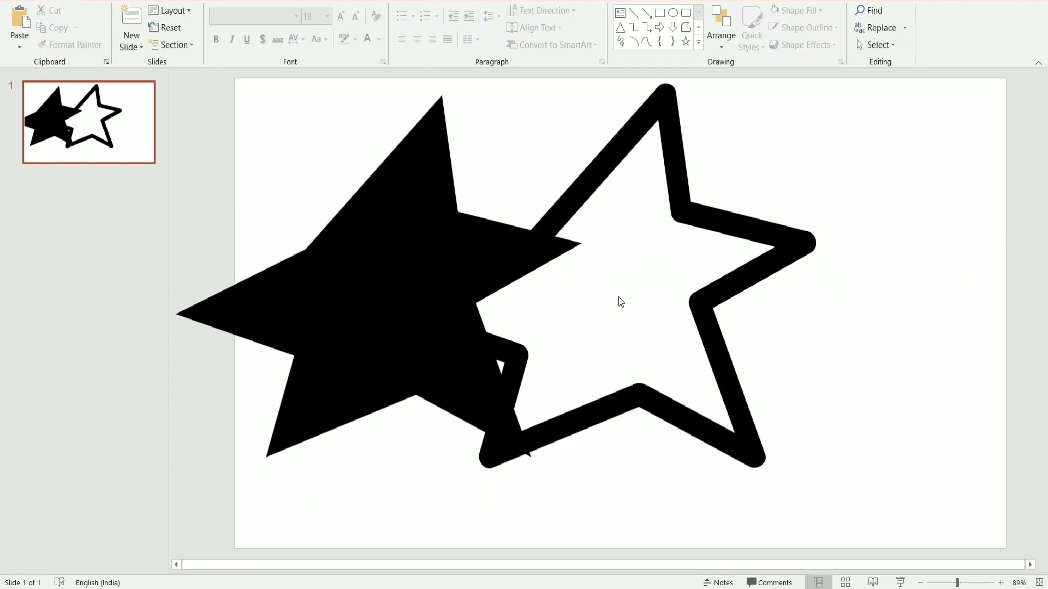
click(383, 292)
click(463, 299)
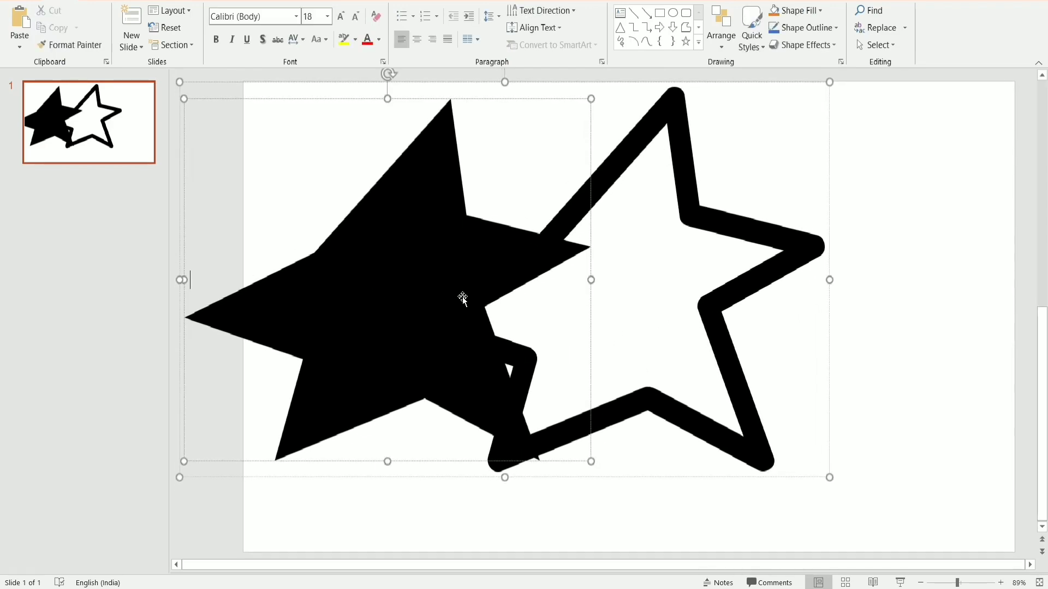
drag(699, 292, 850, 301)
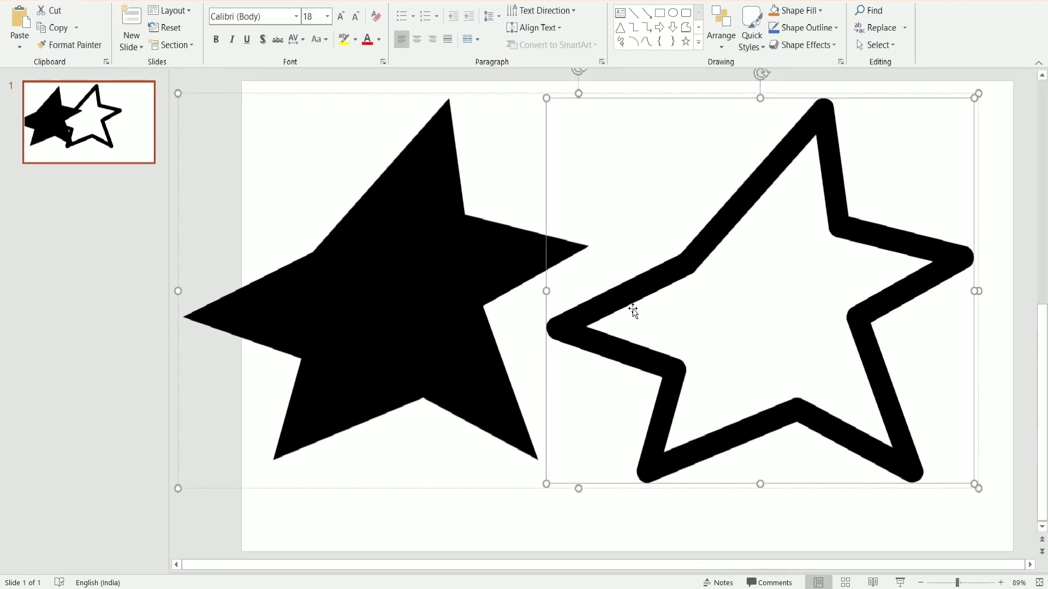
drag(431, 309, 795, 309)
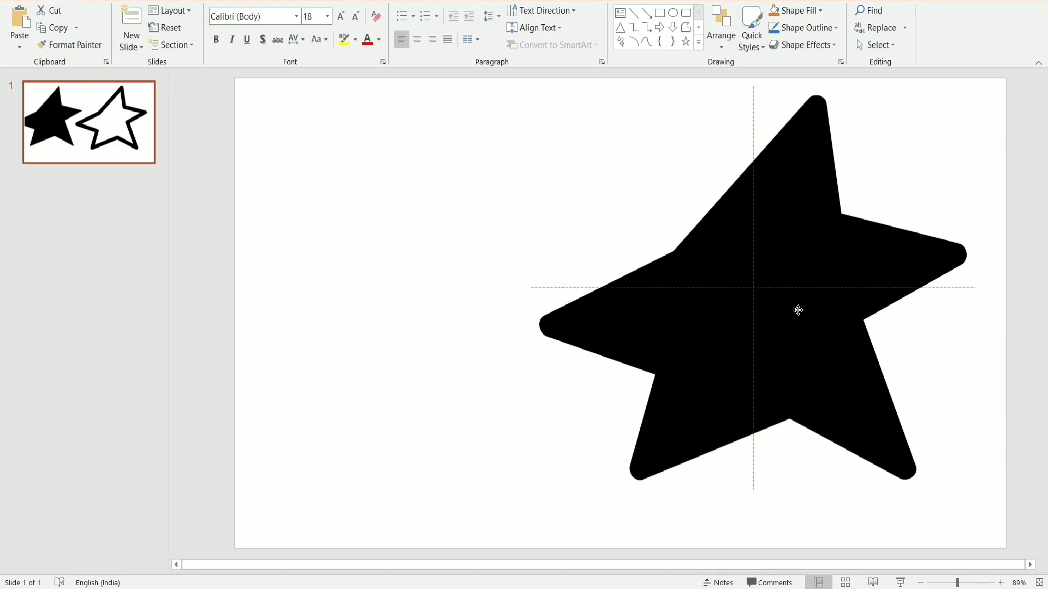
drag(798, 310, 798, 309)
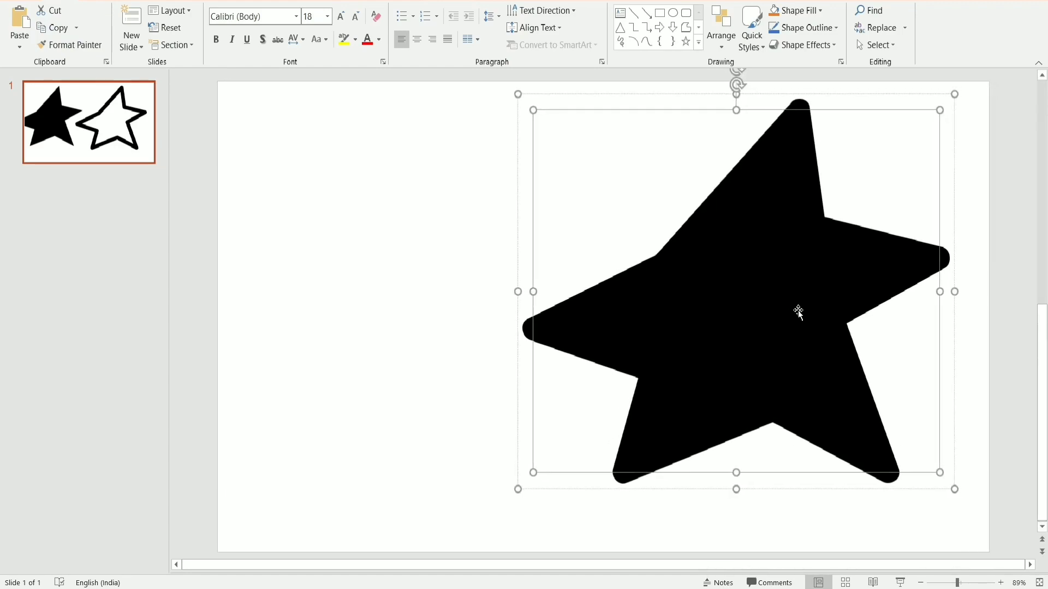
click(433, 191)
drag(706, 307, 577, 332)
Fill the black star with the gradient picture Untitled design.png
click(929, 209)
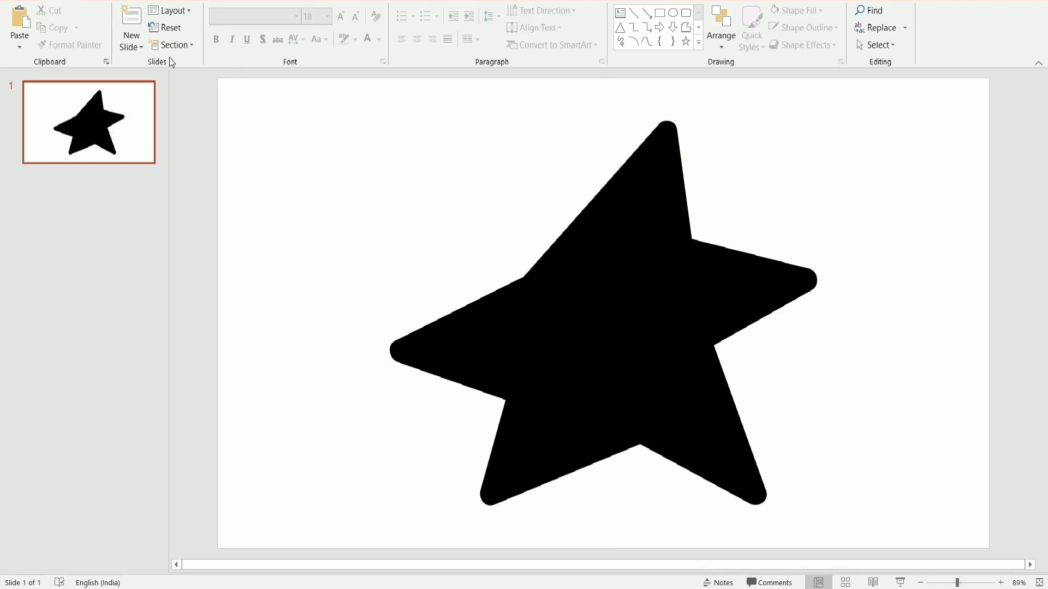
click(578, 289)
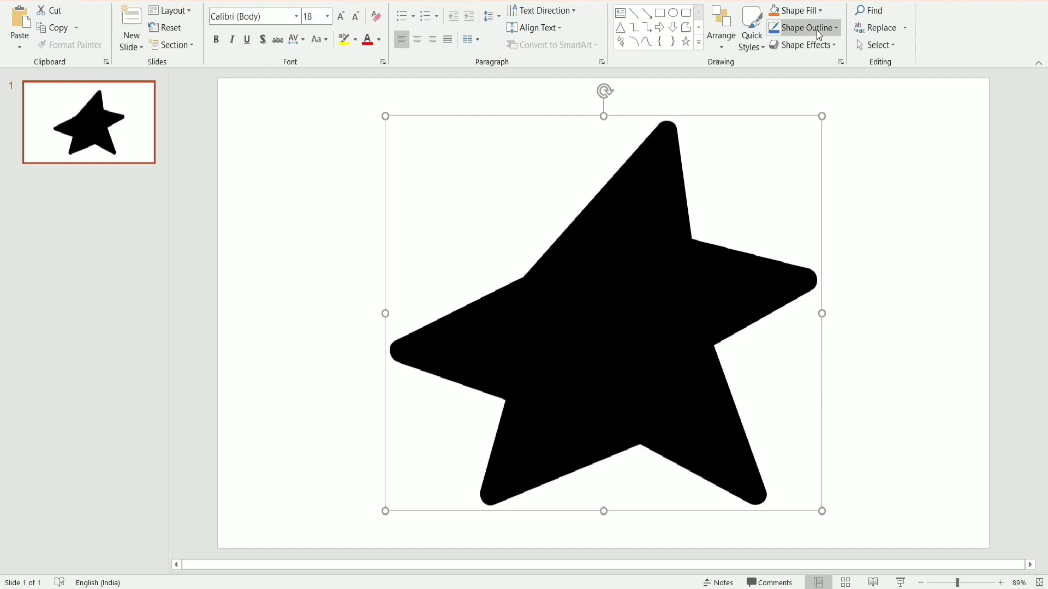
click(818, 12)
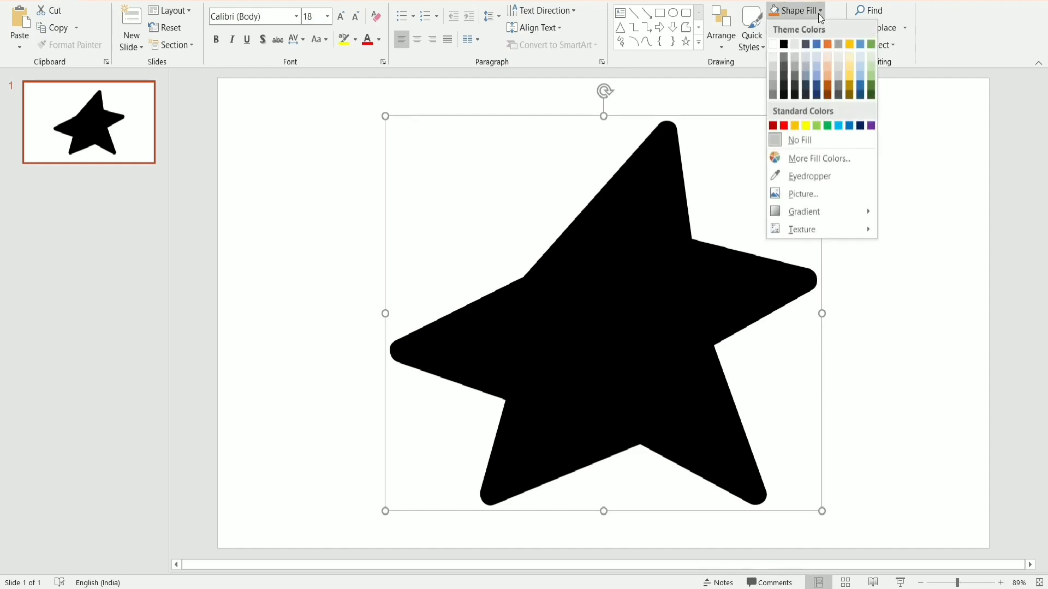
click(788, 190)
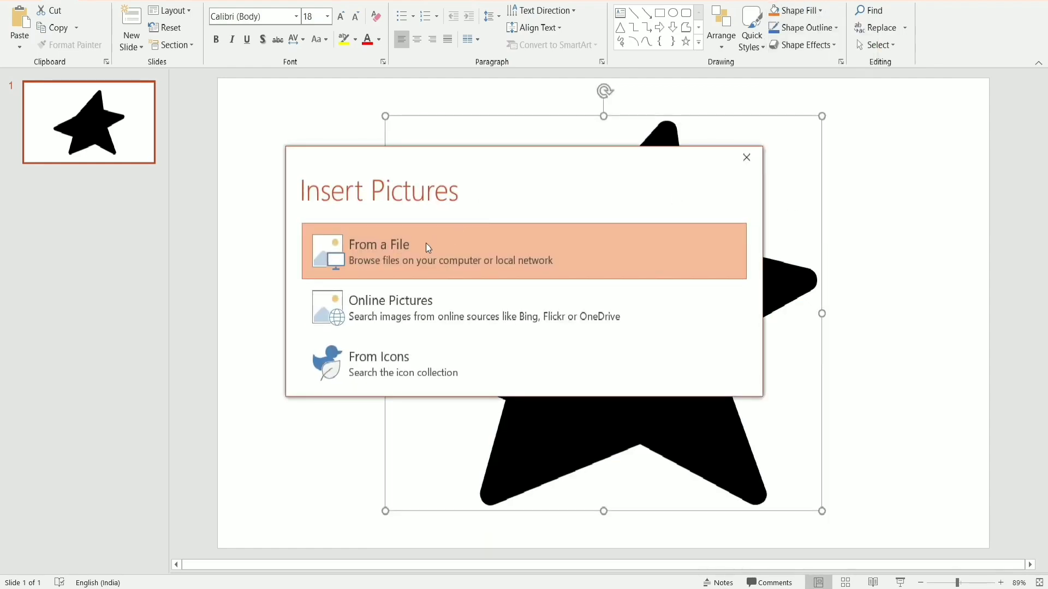
click(426, 244)
scroll(223, 150, down, 1)
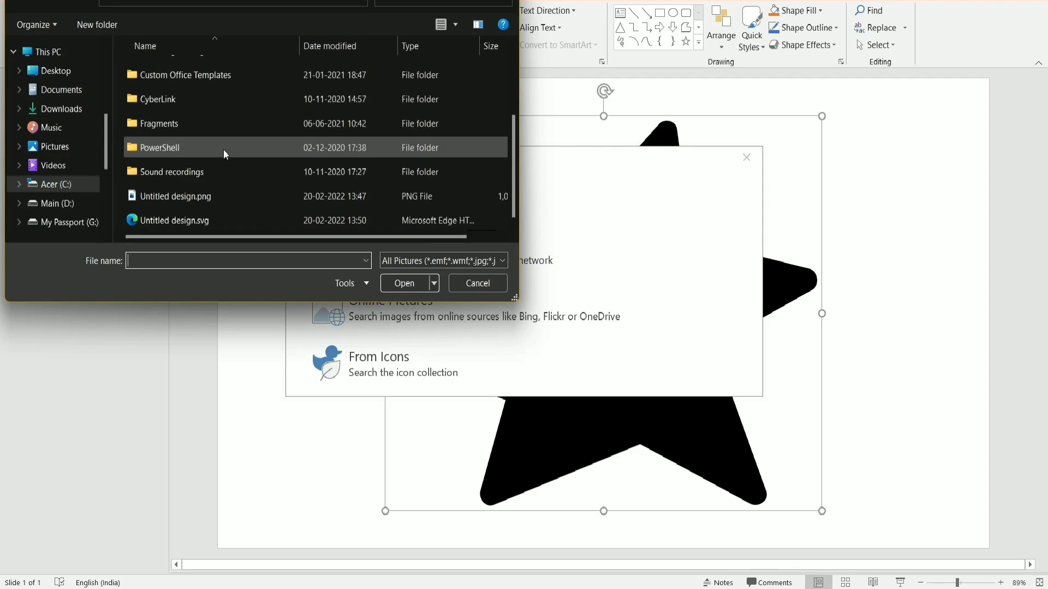
click(212, 198)
click(404, 284)
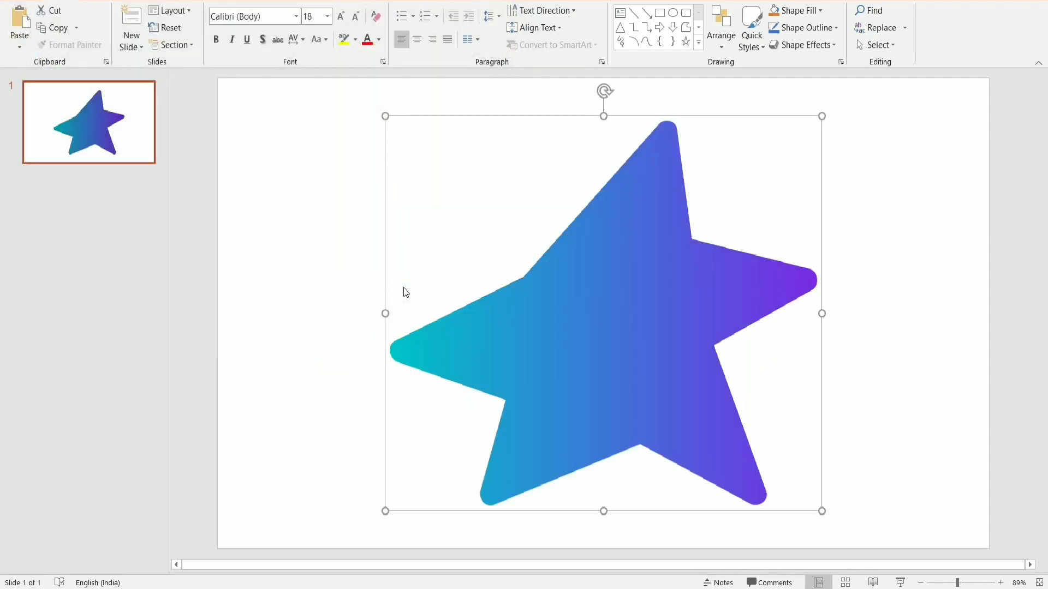
click(922, 228)
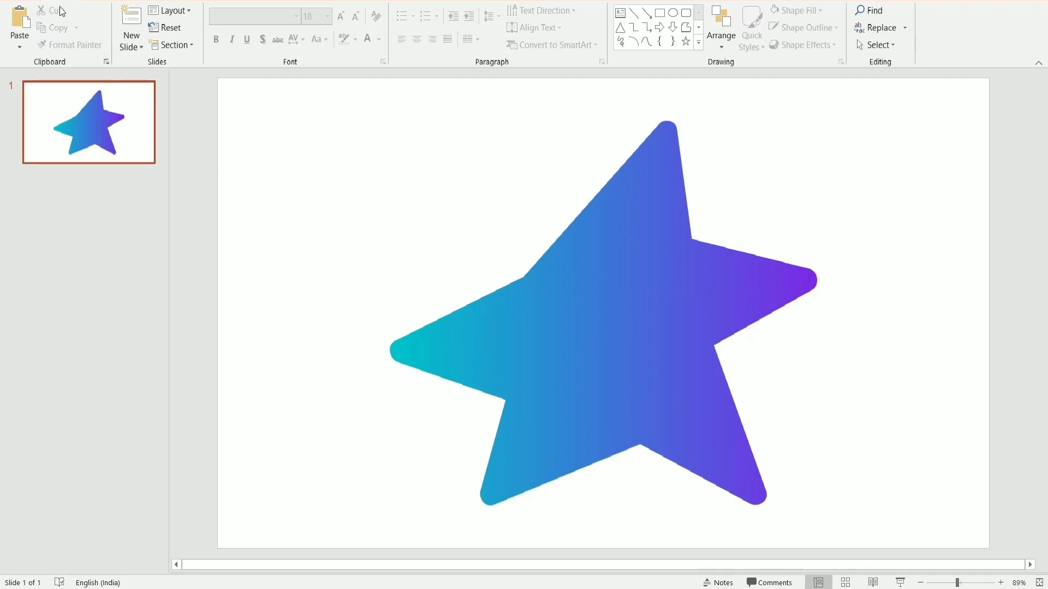
Save the presentation in PDF format as Presentation1.pdf
key(alt+f)
click(55, 189)
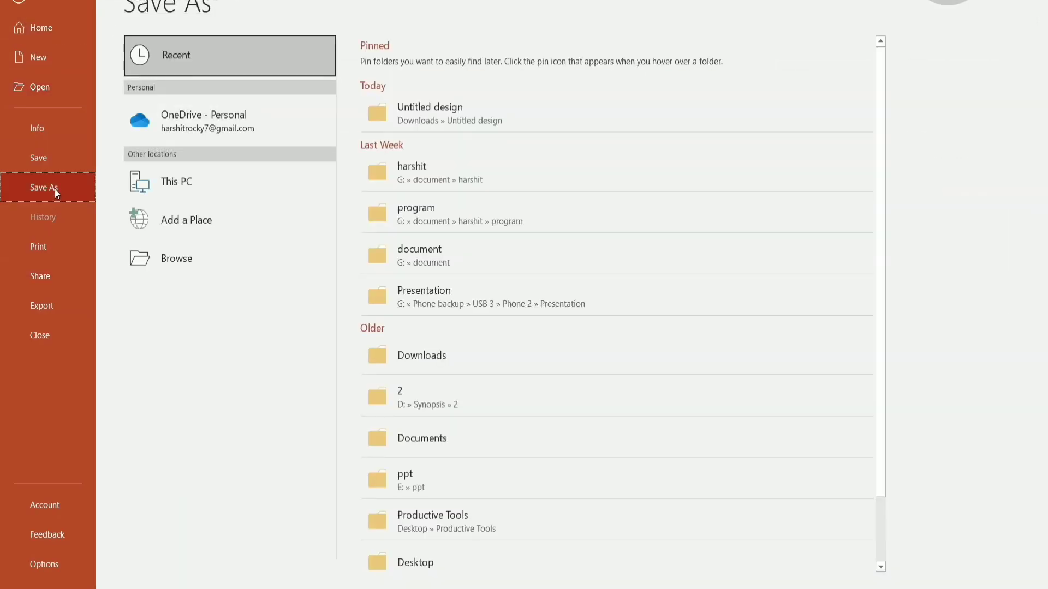
click(214, 251)
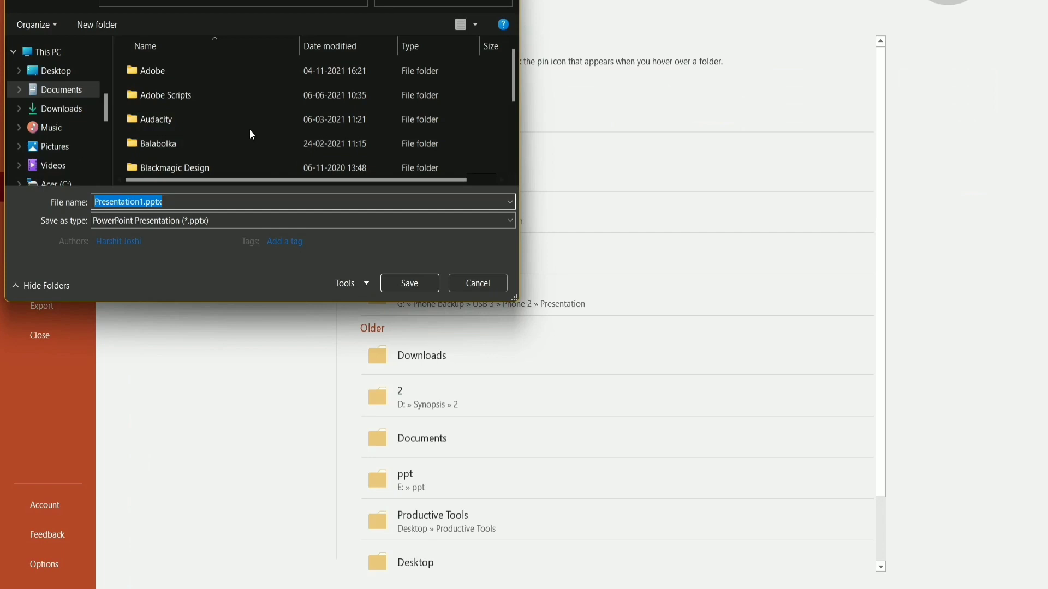
click(191, 220)
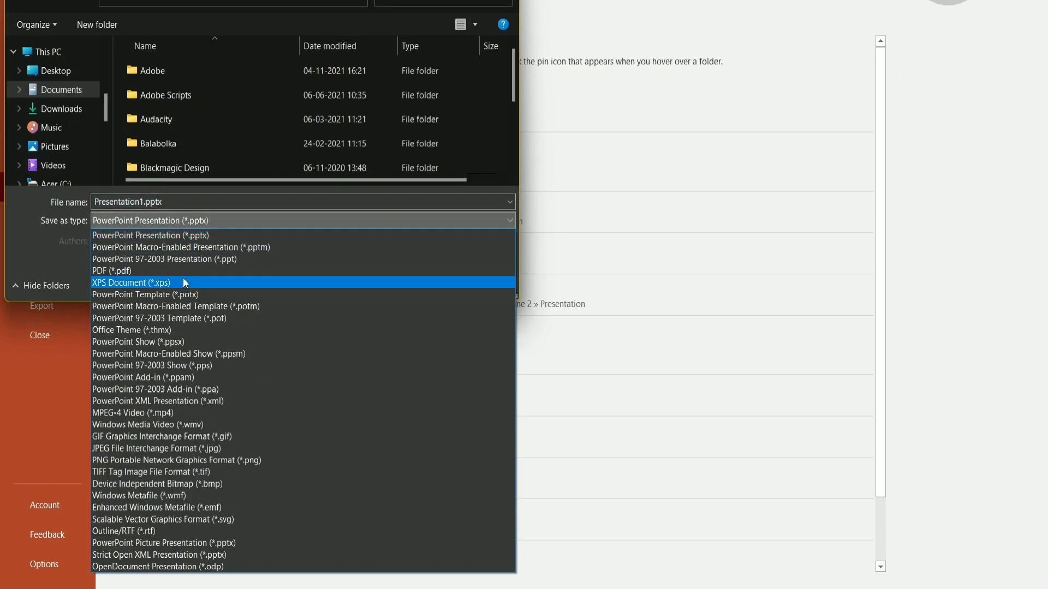
click(177, 271)
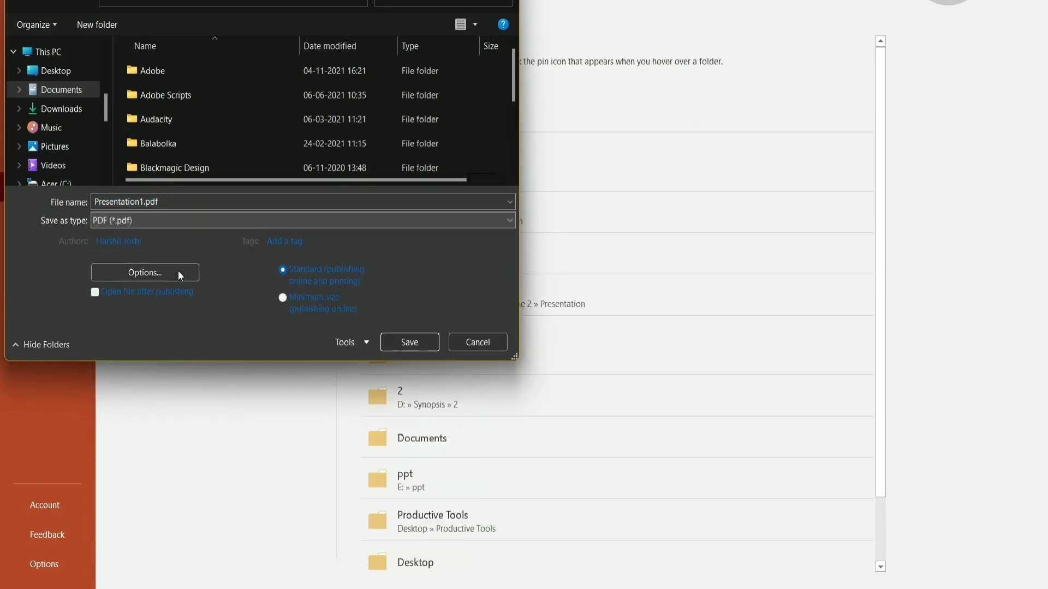
click(416, 341)
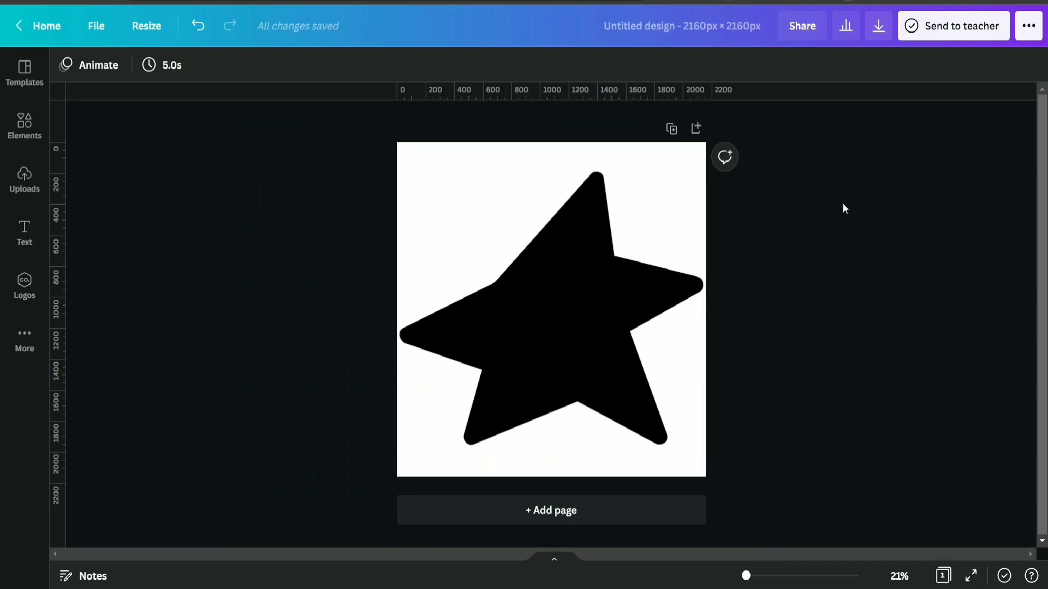
Import Presentation1.pdf from the Documents folder into Canva as a new design
click(48, 26)
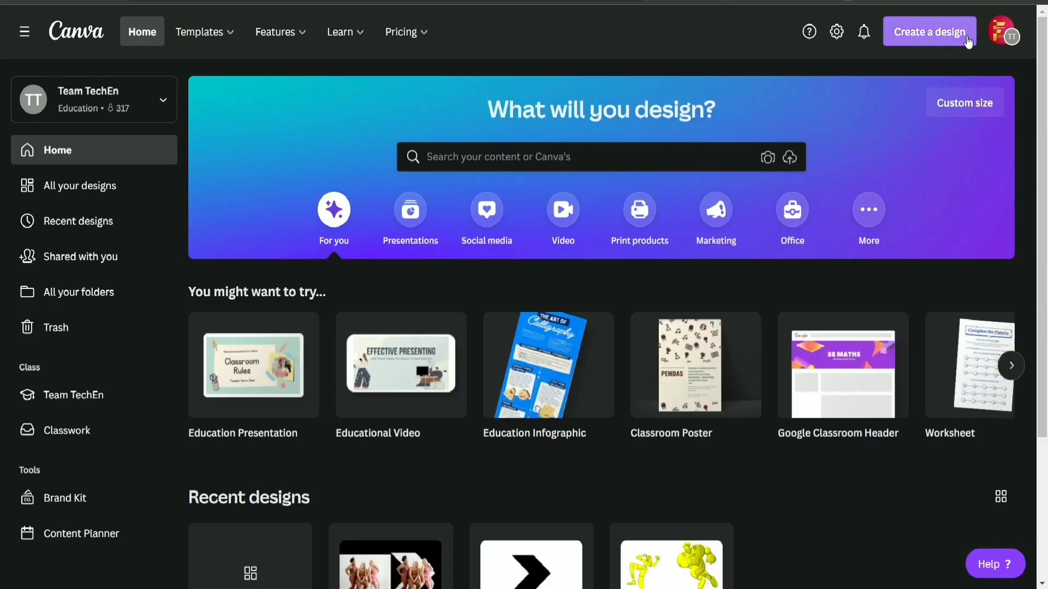
click(967, 42)
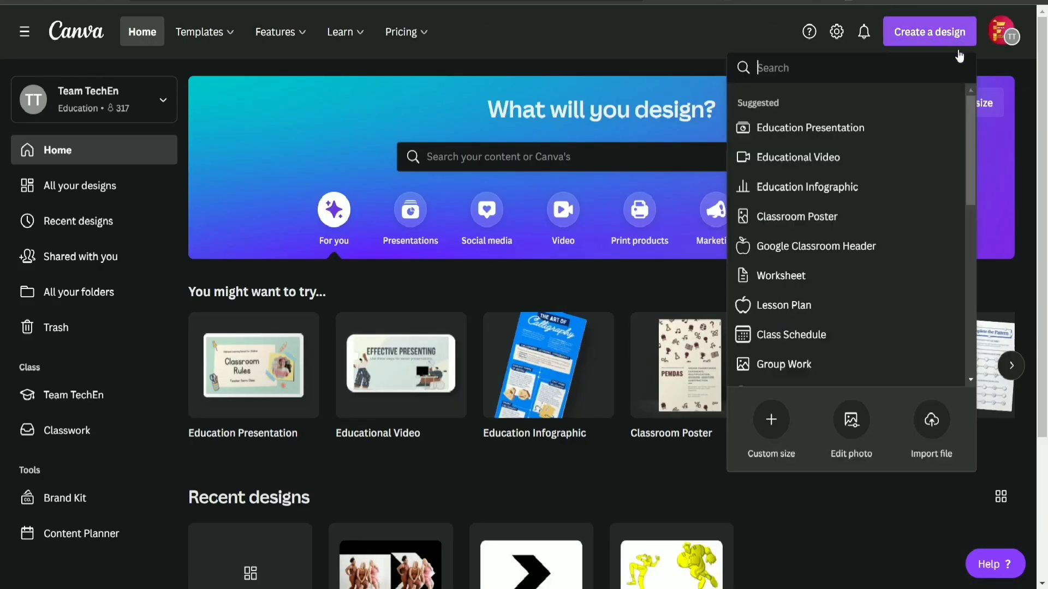
click(935, 429)
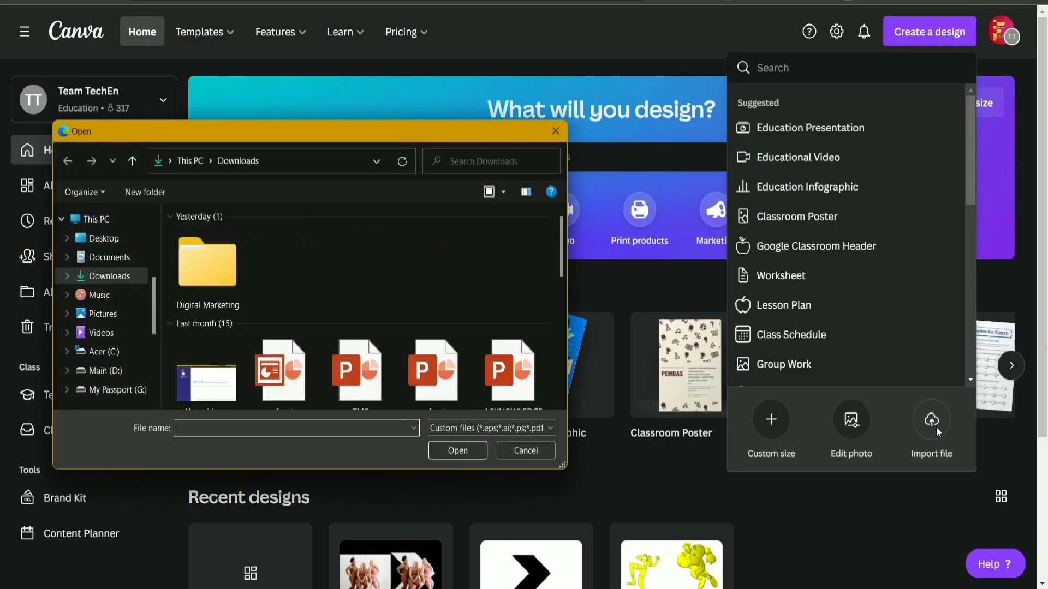
click(106, 257)
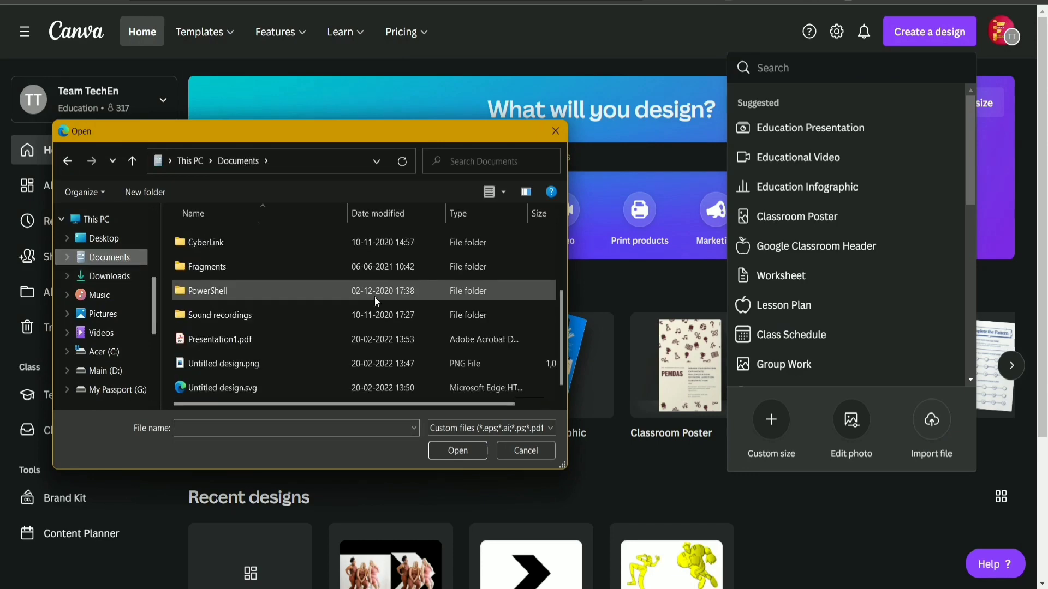
click(243, 347)
click(483, 451)
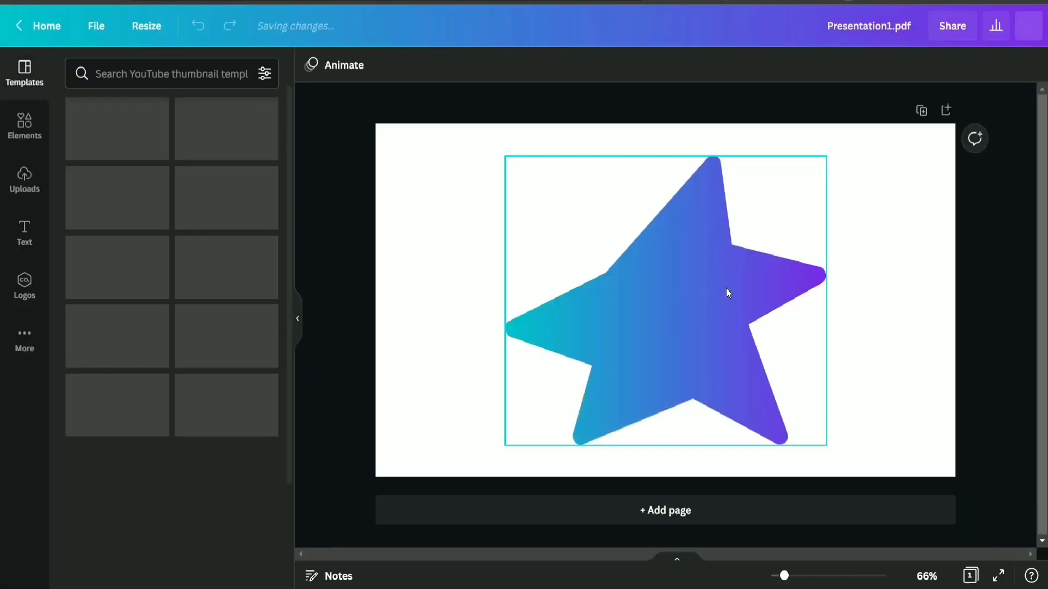
Dismiss the import feedback form and separate the filled star from the outline star
click(726, 292)
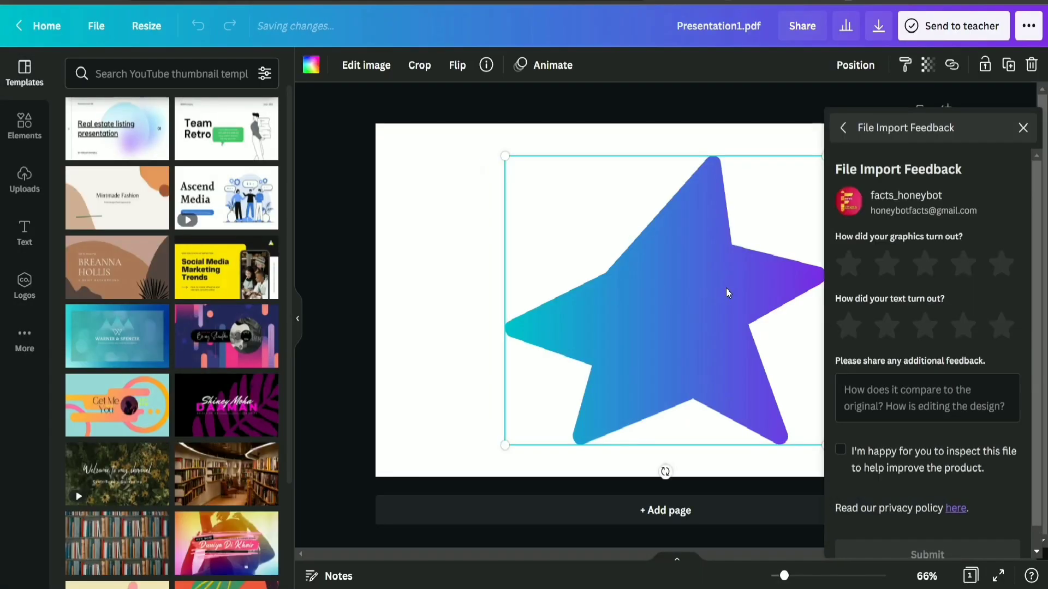
click(1023, 128)
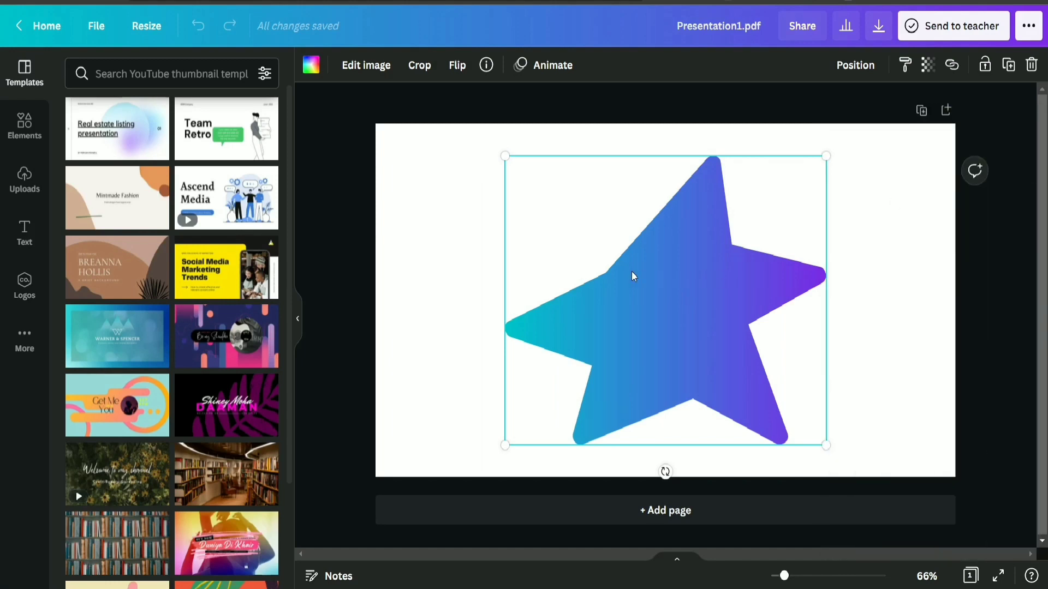
drag(631, 271, 520, 269)
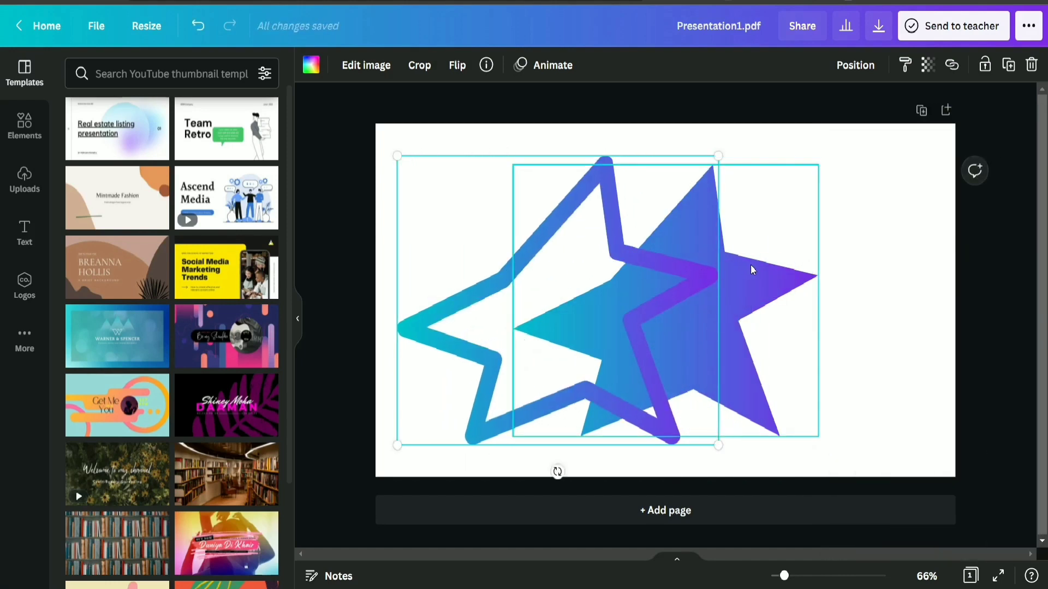
drag(750, 265, 820, 264)
Detach and delete the gradient images from both stars, then move the filled star toward the centre
right_click(797, 262)
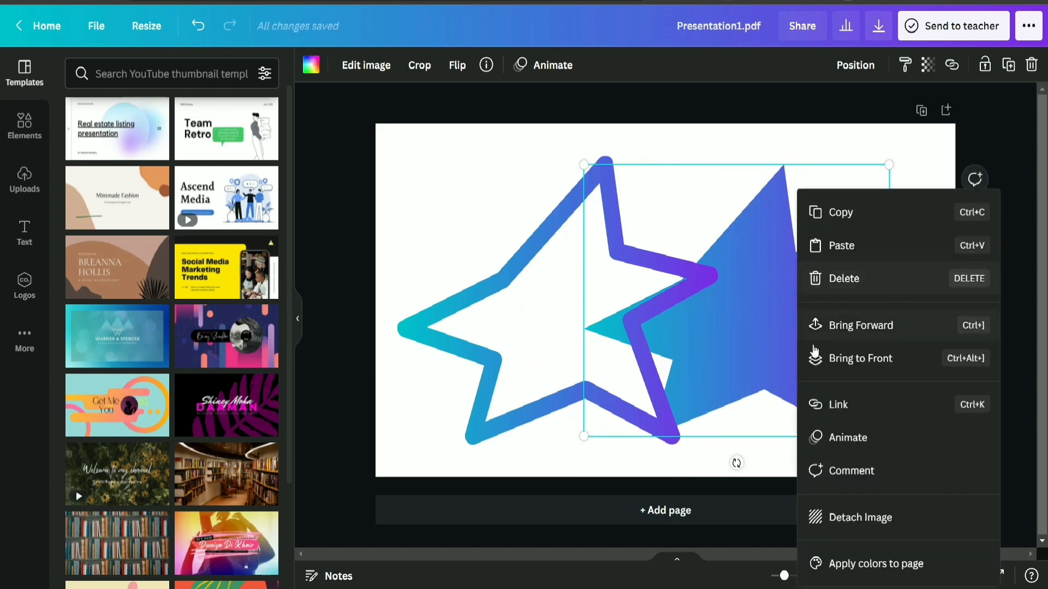
click(860, 517)
click(1028, 67)
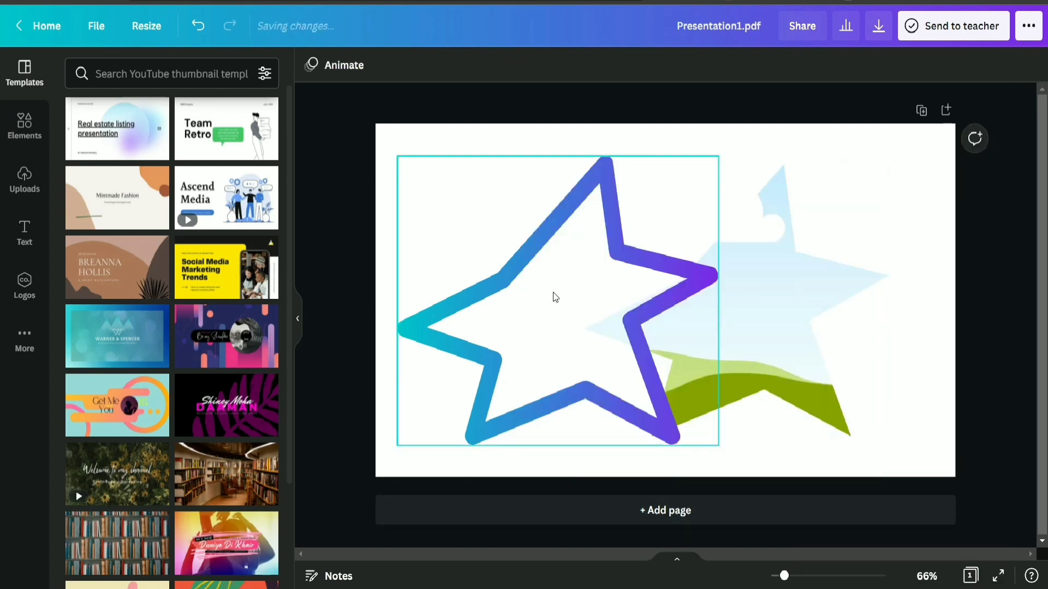
click(539, 300)
right_click(539, 299)
click(633, 532)
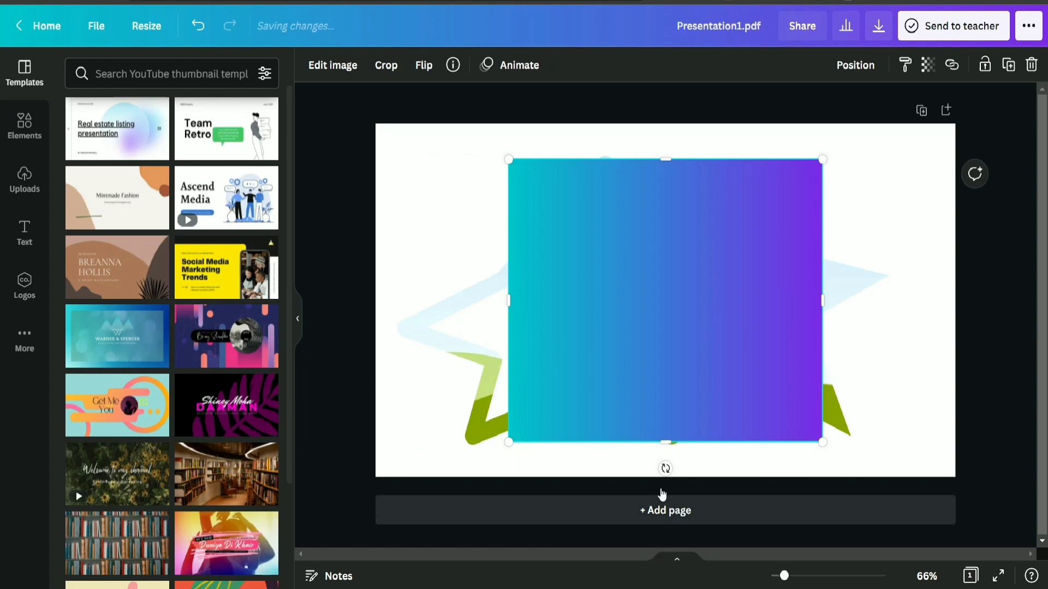
click(1030, 66)
drag(778, 309, 543, 313)
Fill both star frames with the Recently Used photo of a smiling woman in a pink T-shirt
click(25, 124)
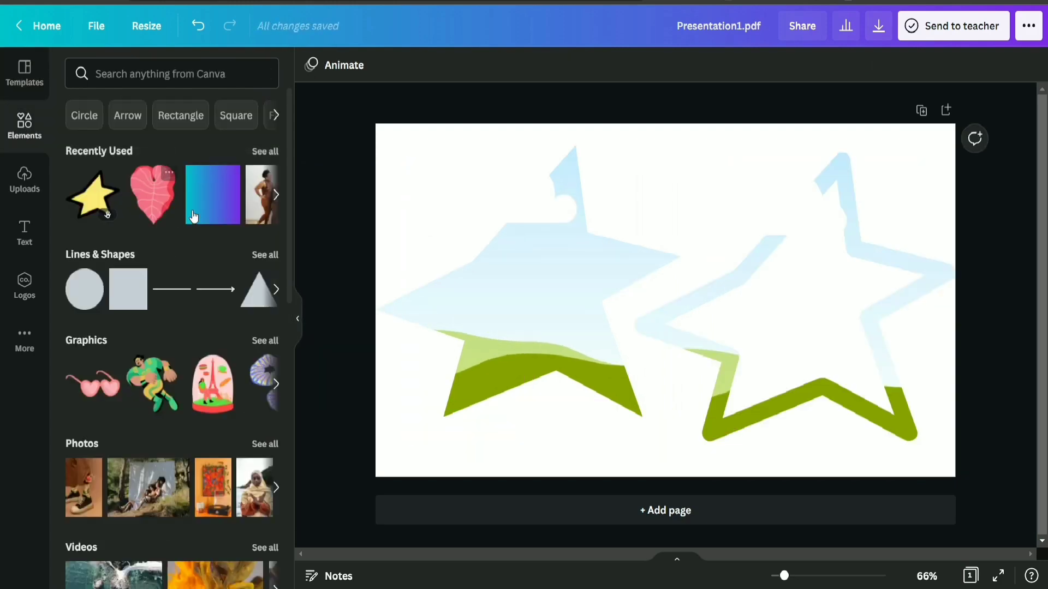
scroll(193, 219, down, 4)
scroll(193, 221, up, 4)
click(277, 194)
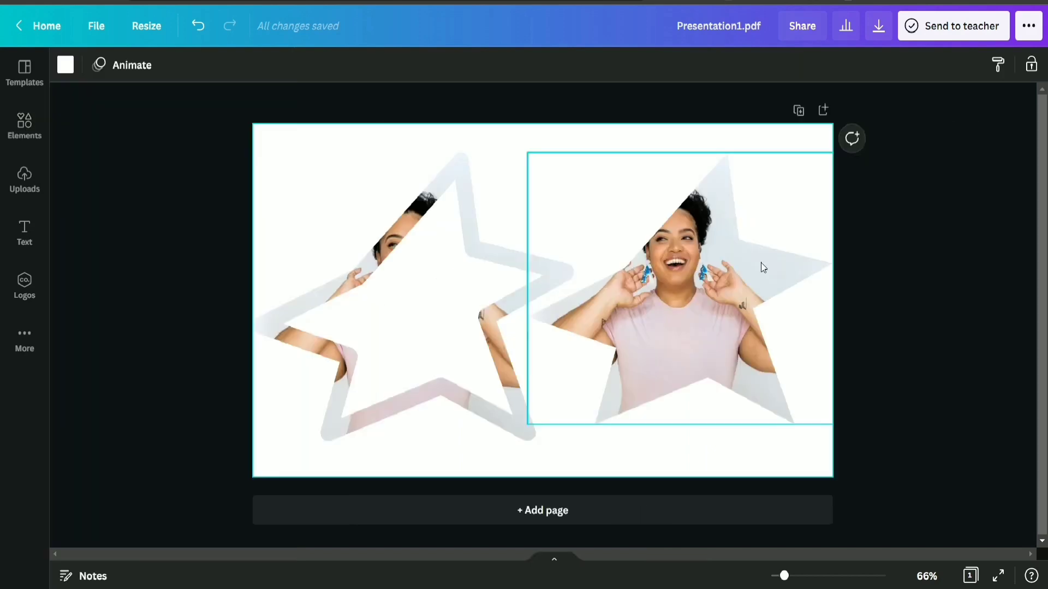
click(702, 262)
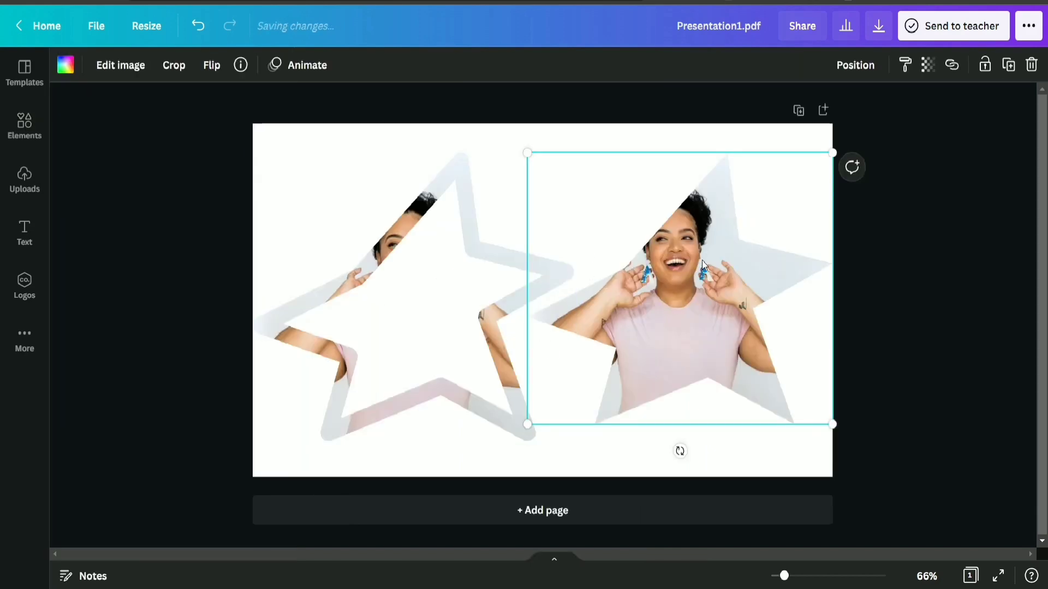
right_click(685, 261)
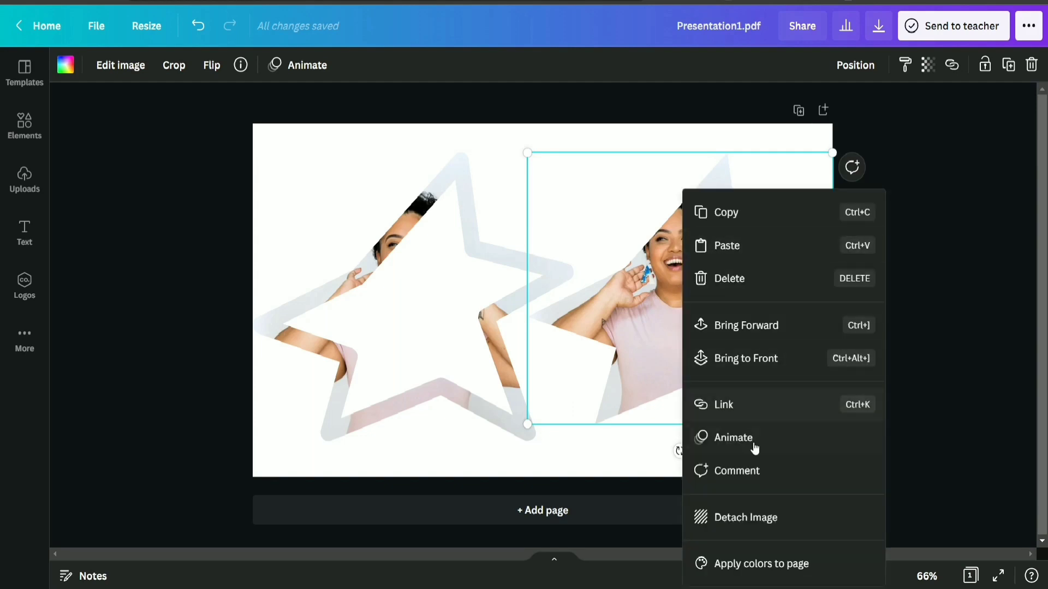
click(765, 516)
drag(480, 284, 661, 286)
click(563, 140)
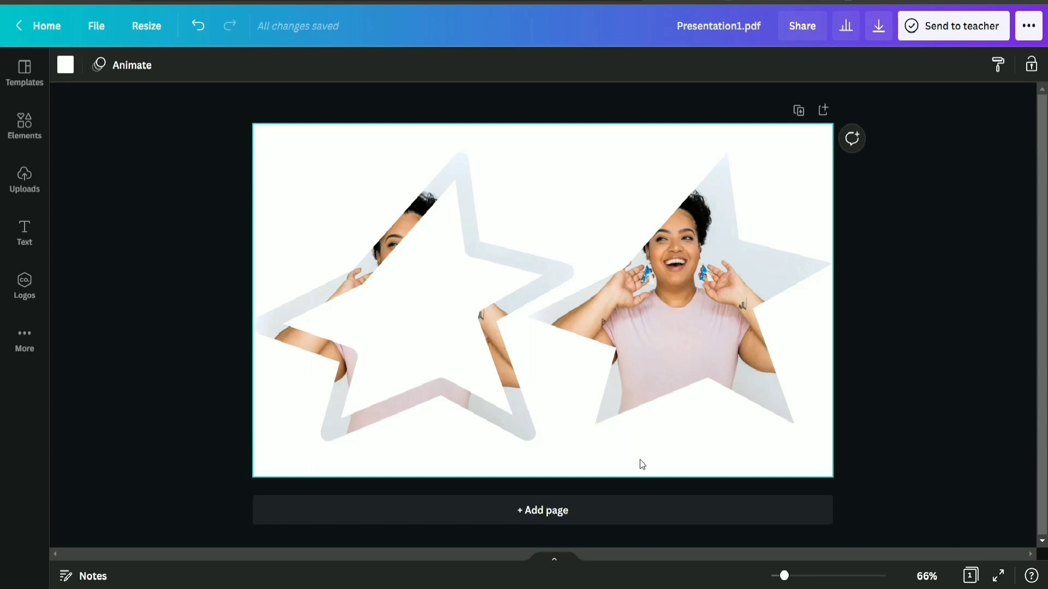
Duplicate the page, then detach and delete the photo from page 2's right star frame
click(794, 115)
click(663, 241)
right_click(663, 241)
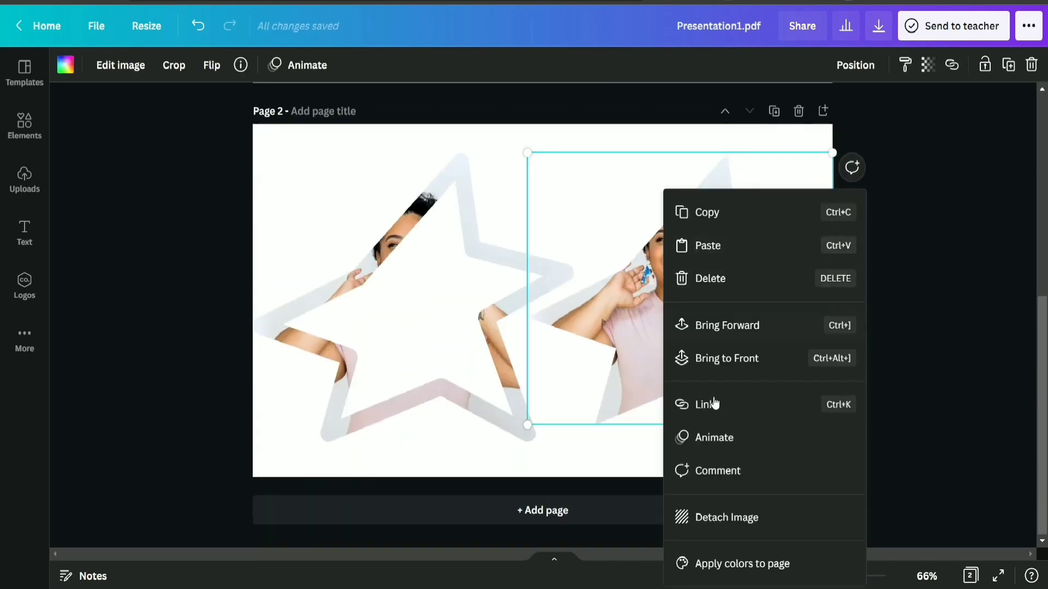
click(746, 523)
key(Delete)
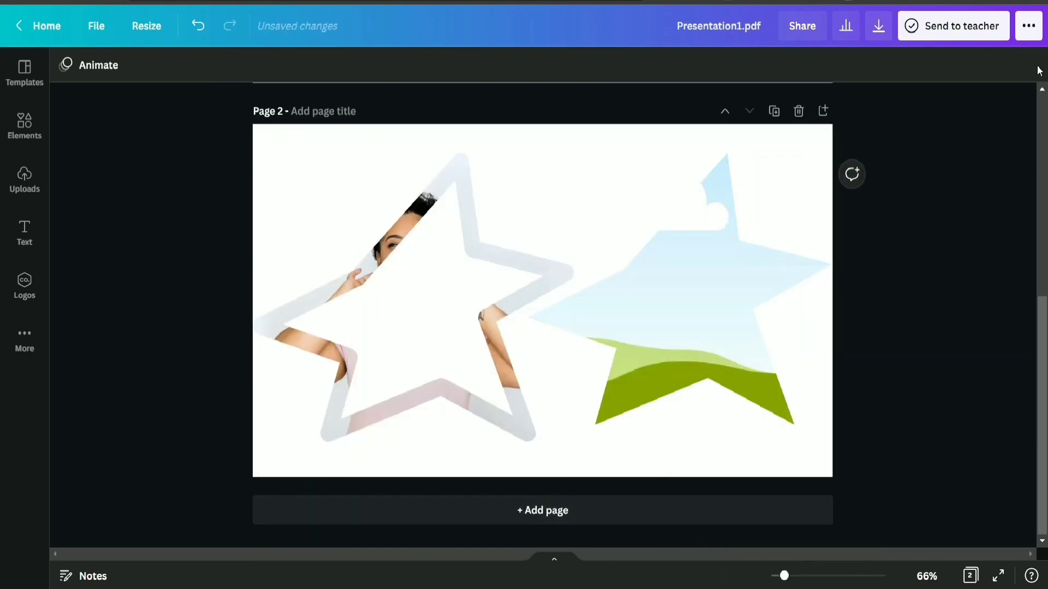
Detach and delete the photo from the left star frame on page 2
click(492, 270)
right_click(491, 270)
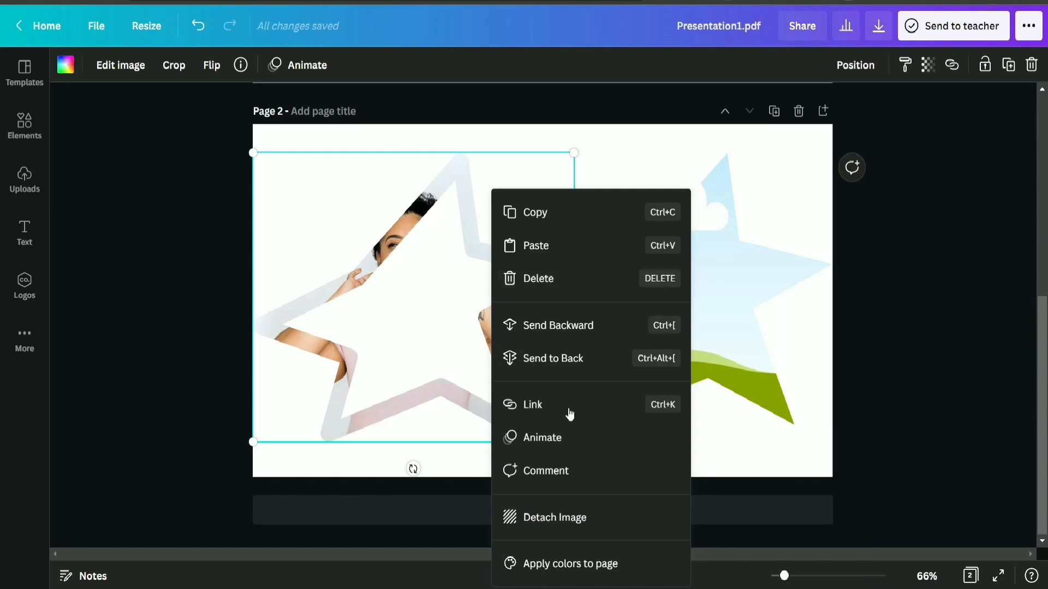
click(592, 522)
click(1031, 67)
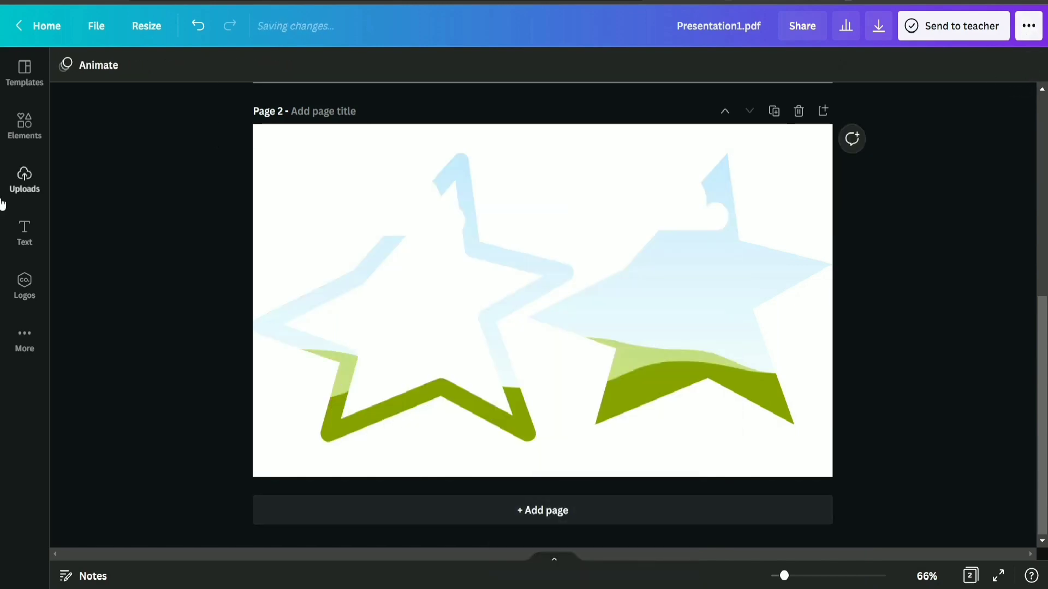
Drop the two-friends photo from Recently Used into the right star and shift it down
click(28, 140)
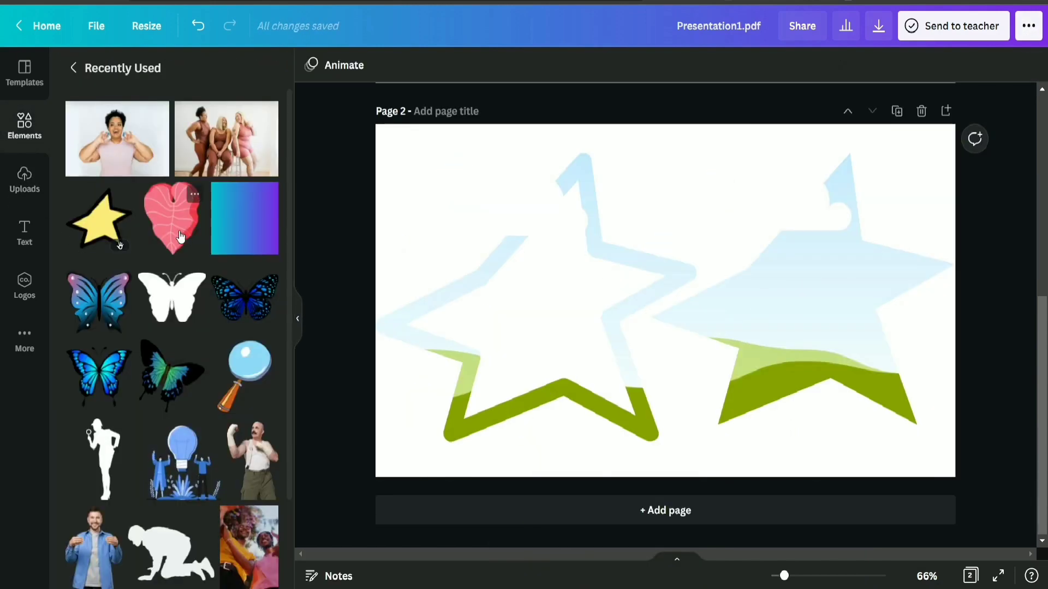
scroll(219, 246, down, 5)
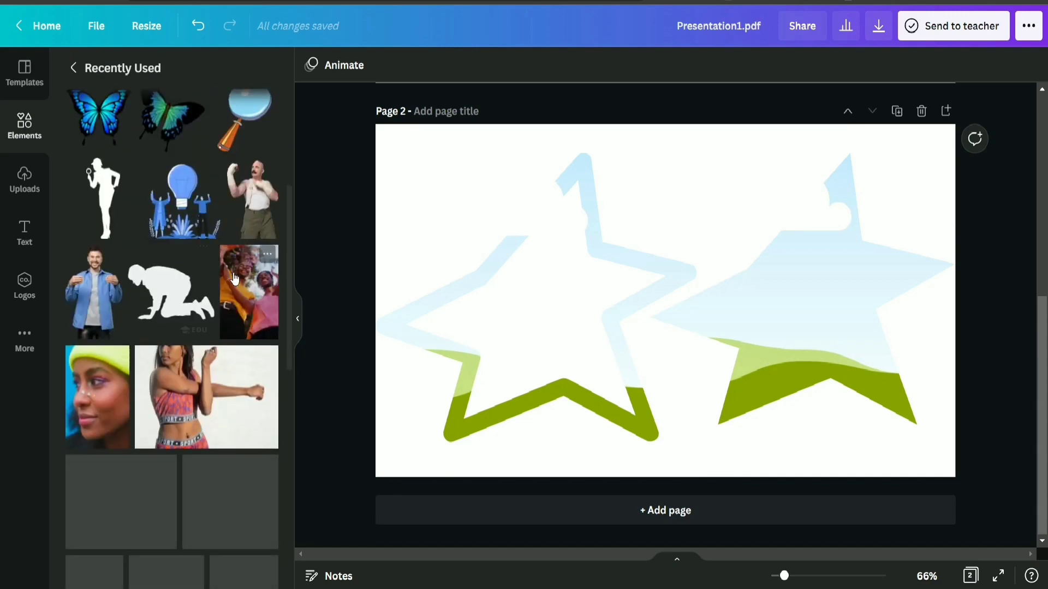
click(267, 278)
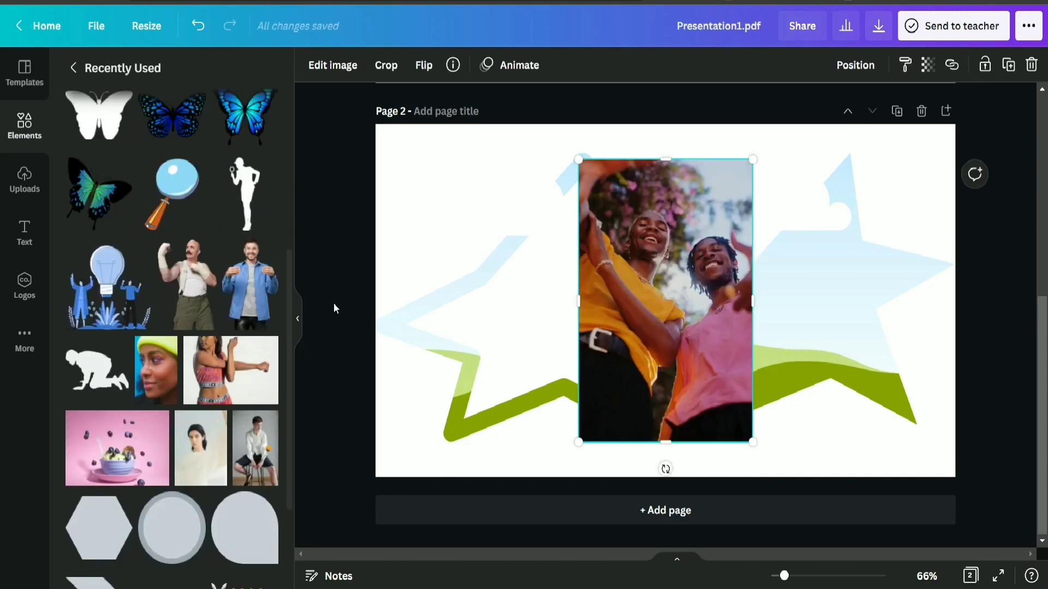
click(297, 319)
drag(485, 293, 653, 302)
click(681, 303)
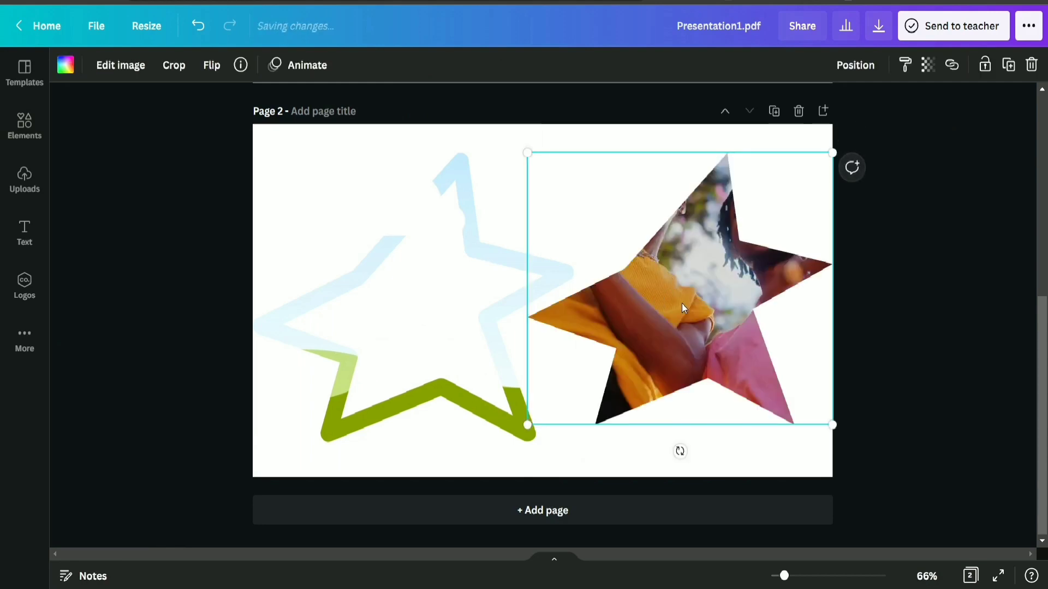
double_click(682, 303)
drag(696, 408, 699, 434)
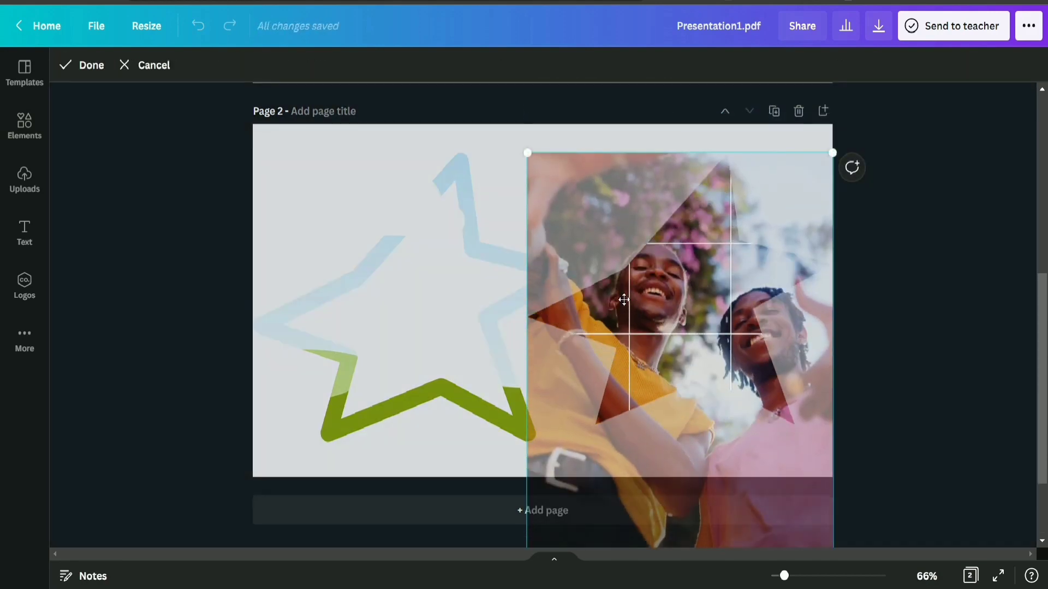
click(231, 196)
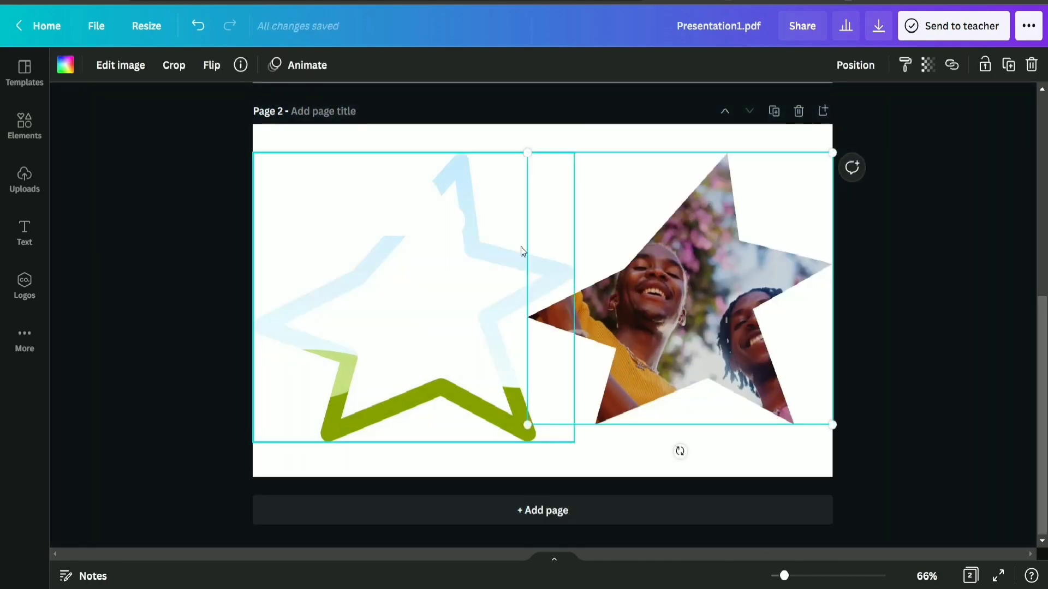
Fill the outline star frame with the two-friends photo from Recently Used
click(7, 122)
scroll(160, 302, down, 4)
scroll(160, 302, up, 9)
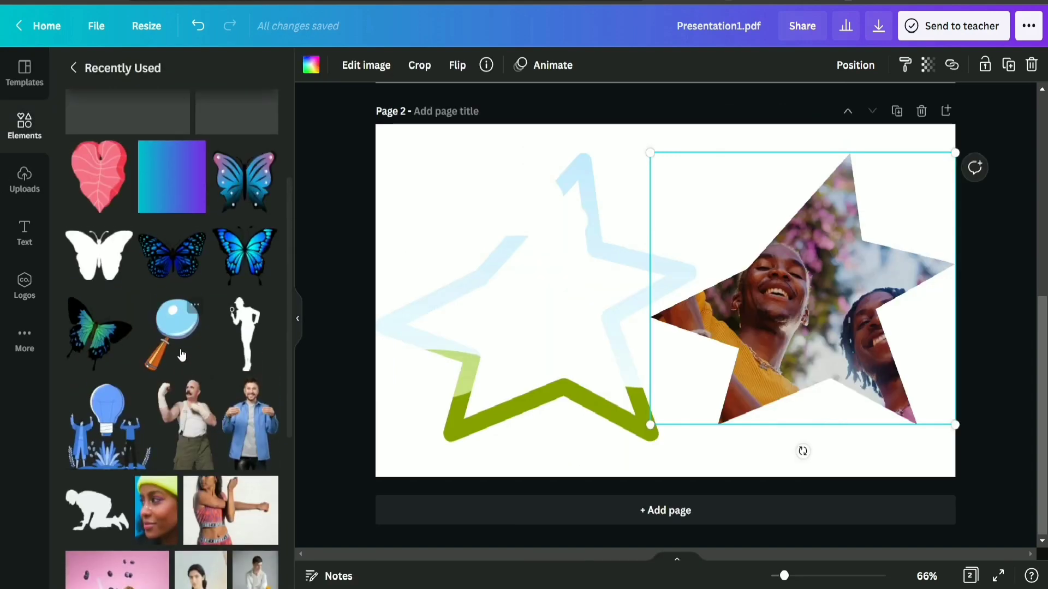
click(109, 169)
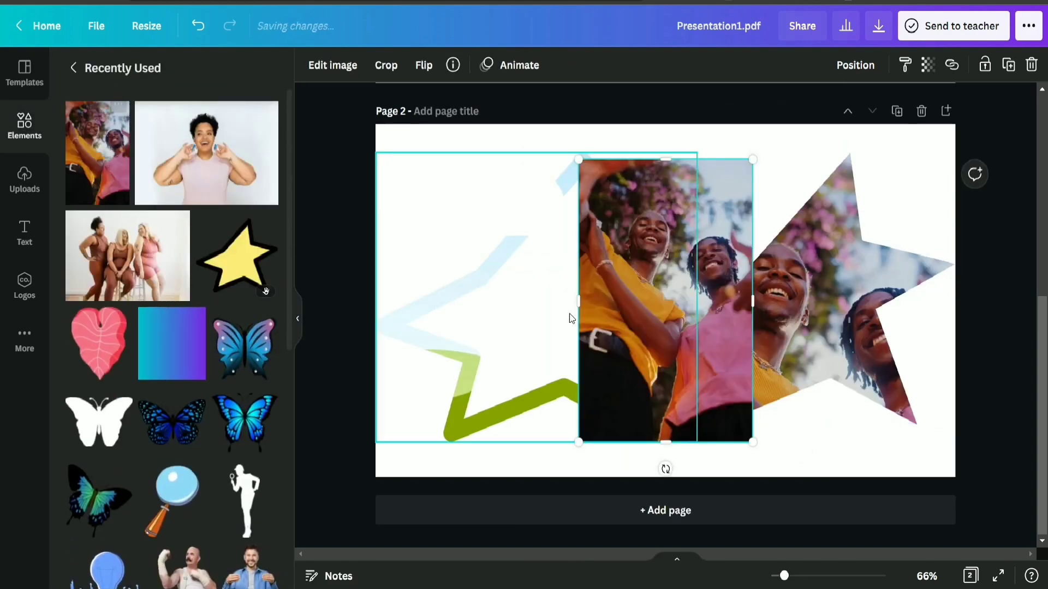
drag(631, 346, 480, 333)
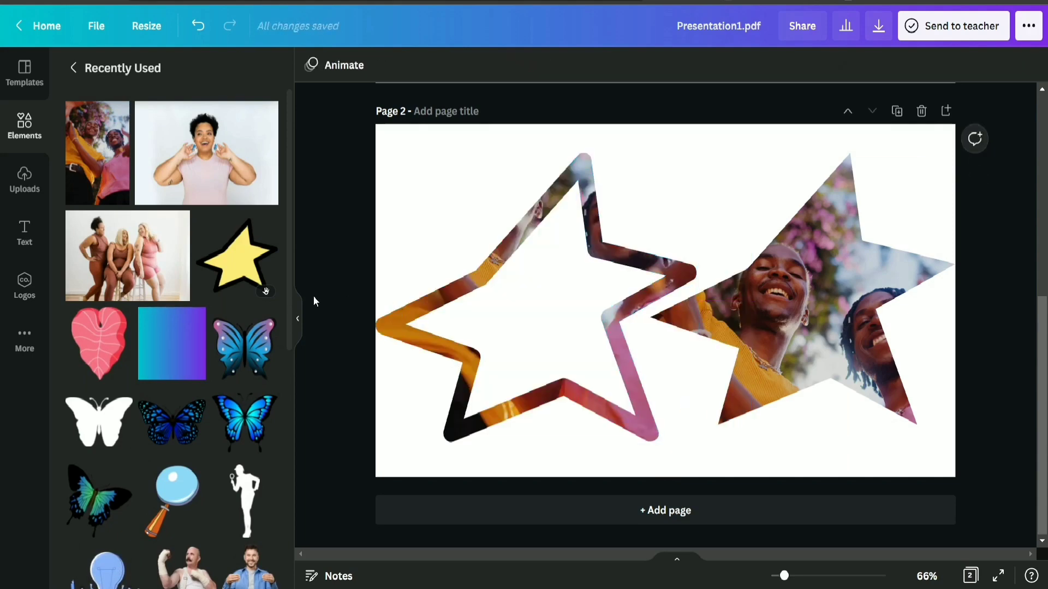
click(293, 319)
Stack the star-cropped photo onto the outline star and move both to page 2's centre
drag(708, 309, 435, 328)
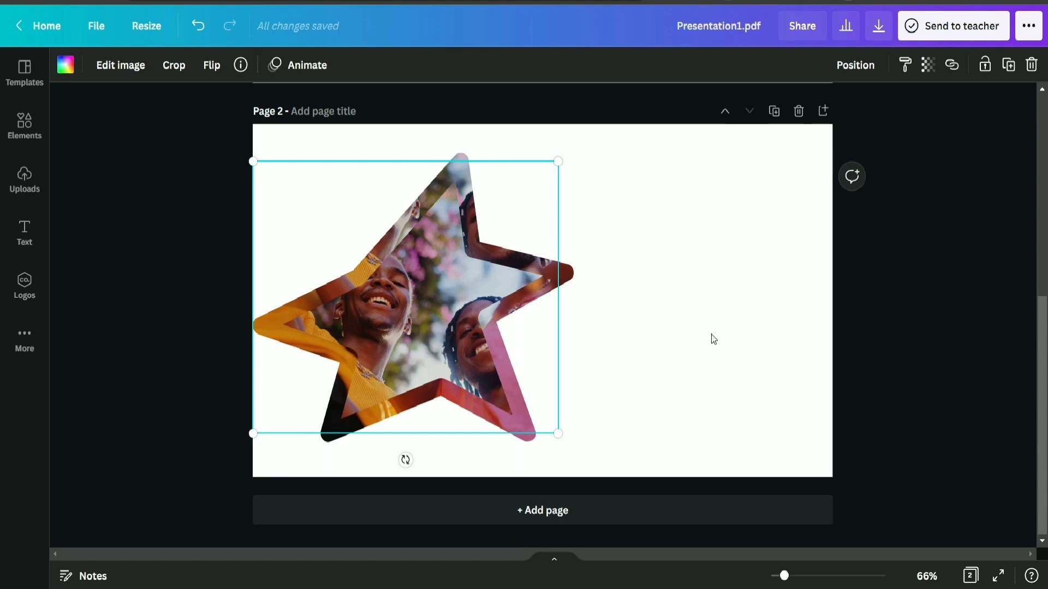
click(653, 369)
drag(652, 368, 543, 310)
click(791, 298)
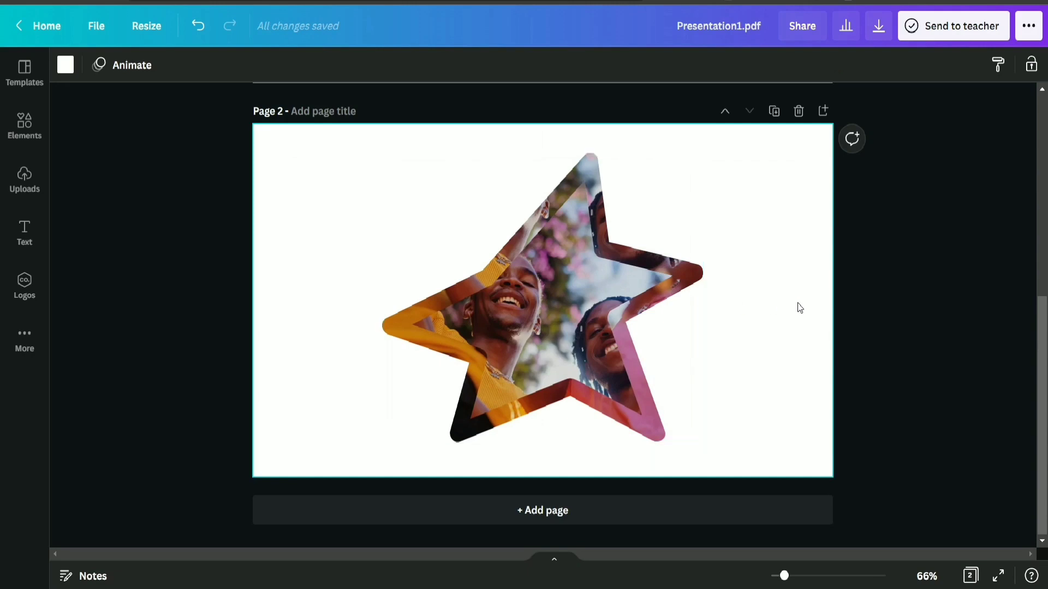
Move back to page 1 and select its star frame and photo together
scroll(797, 306, up, 6)
scroll(798, 305, up, 1)
drag(673, 295, 601, 299)
key(ctrl+a)
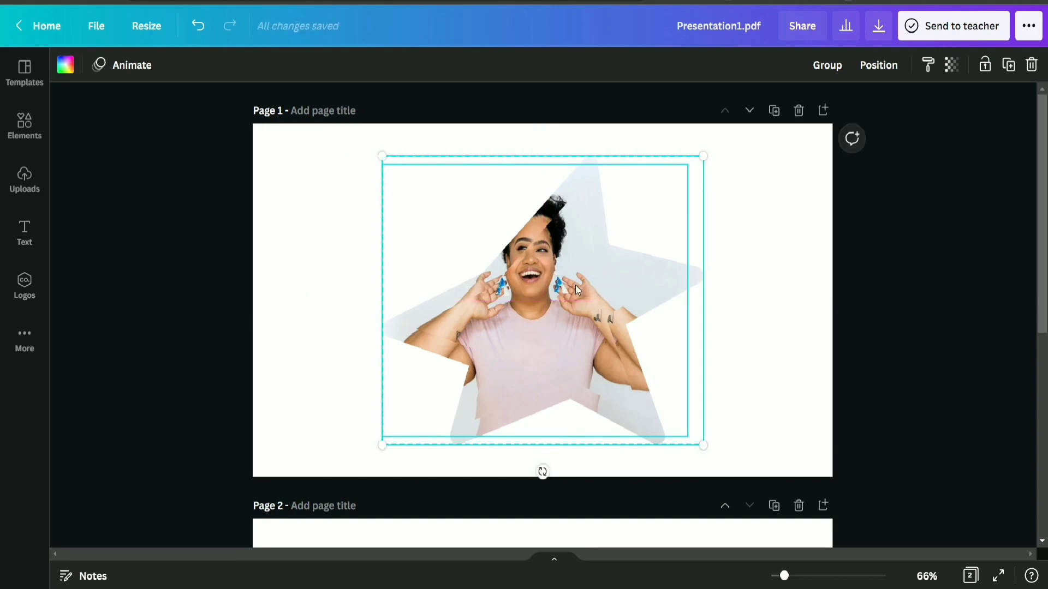
Centre the star photo group on page 1 and nudge the woman's star photo into place
drag(578, 289, 562, 279)
click(813, 276)
click(587, 312)
drag(587, 312, 587, 310)
Shift the woman's photo left inside the star, and undo a stray move of the frame
double_click(673, 293)
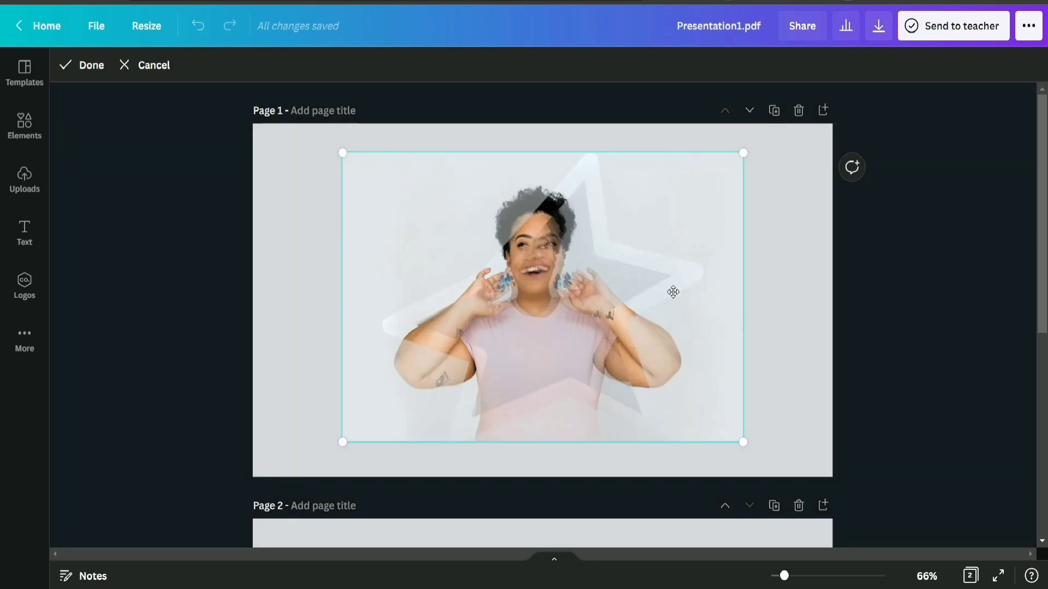
drag(654, 355, 641, 352)
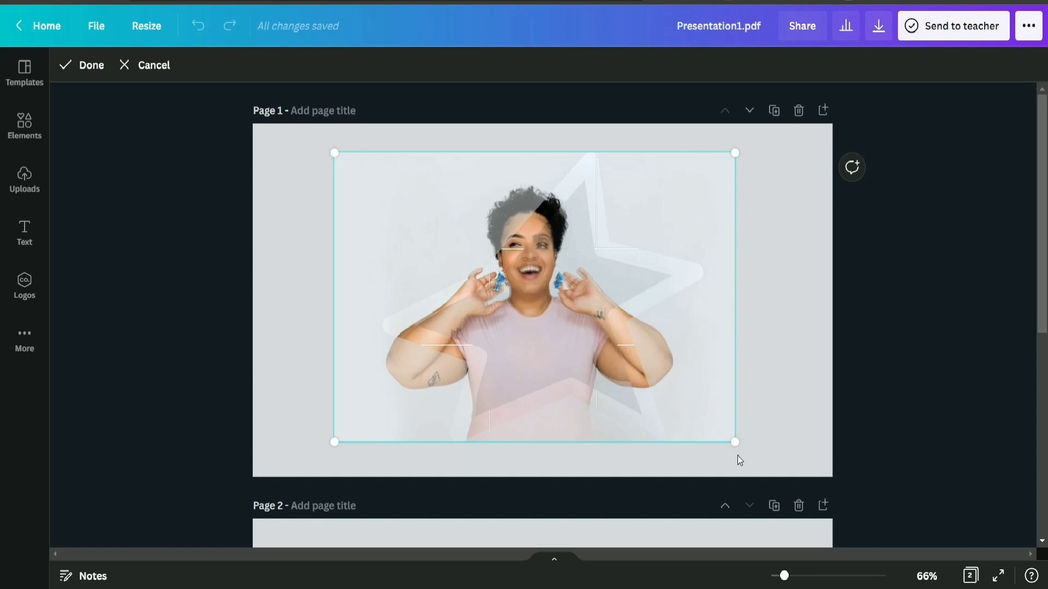
click(777, 354)
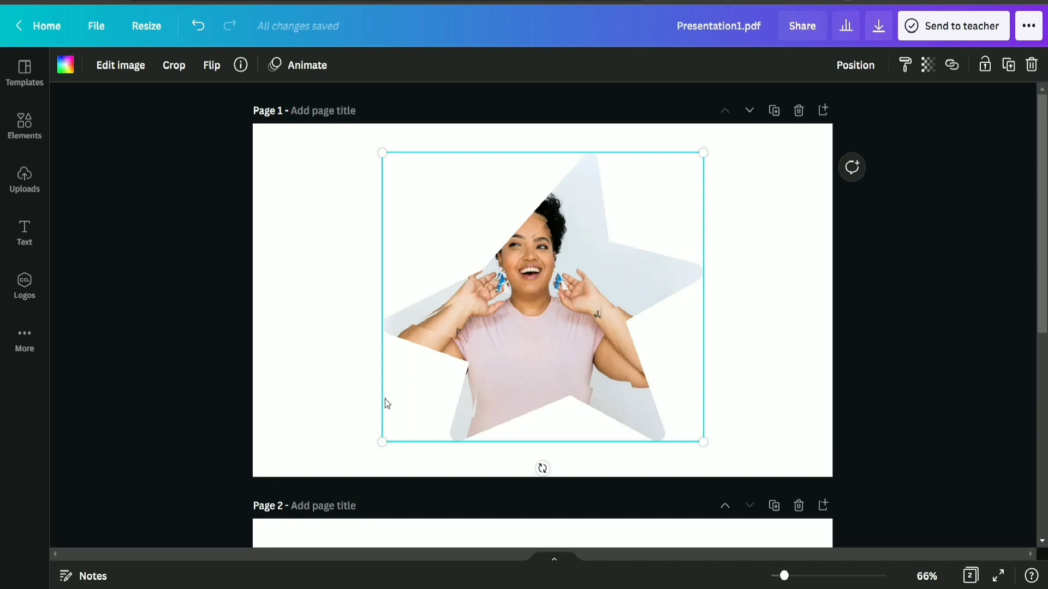
click(794, 344)
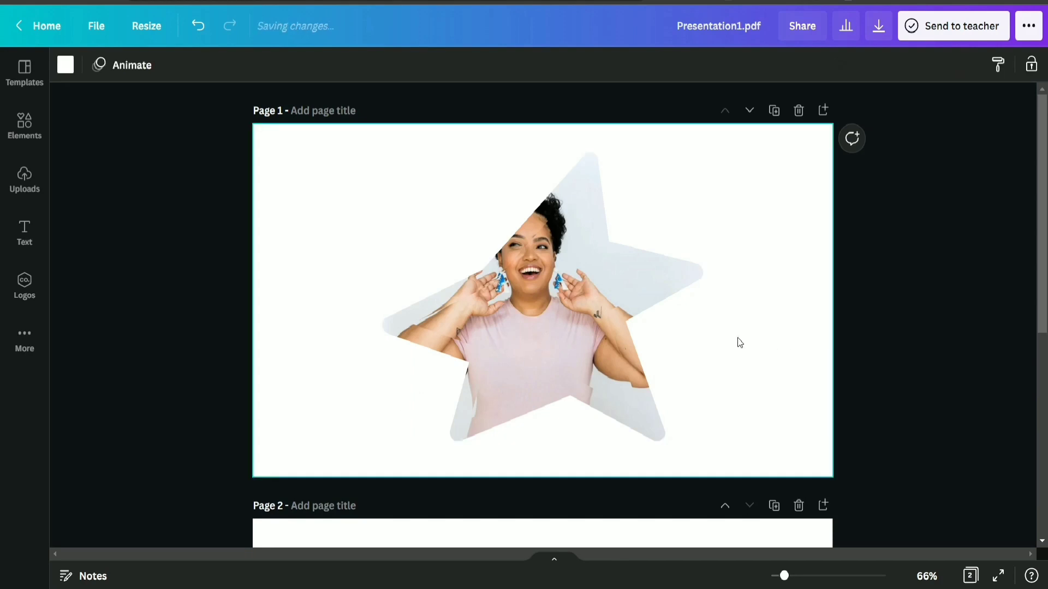
click(548, 333)
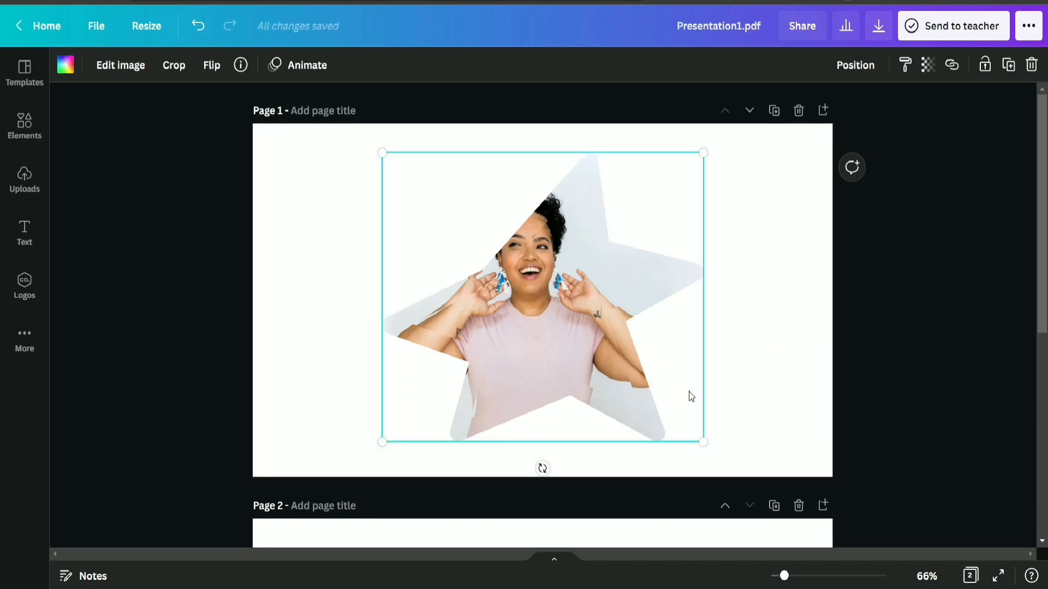
drag(559, 335, 640, 361)
key(ctrl+z)
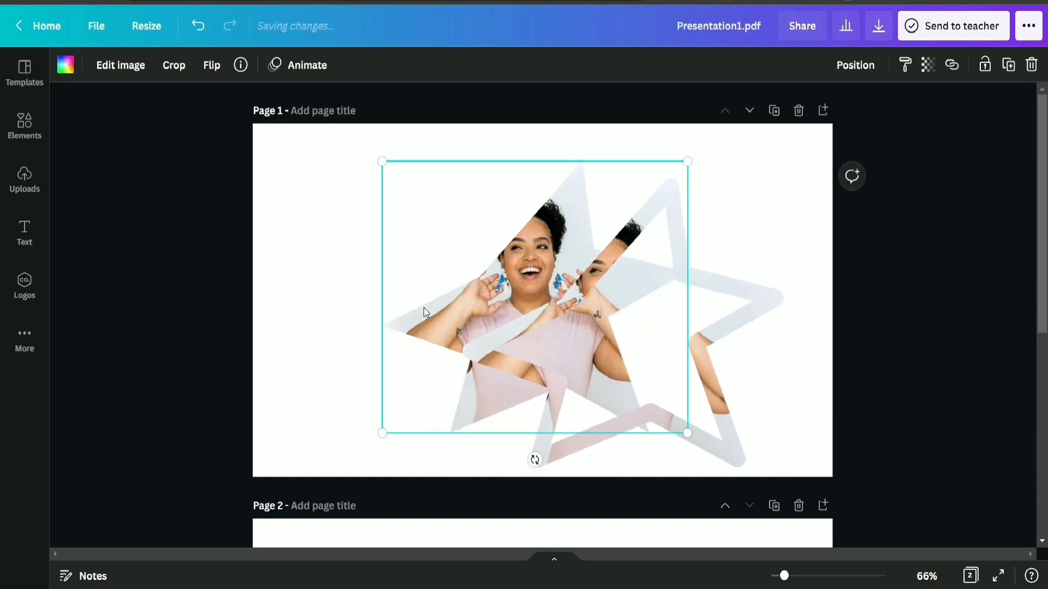
Reposition the woman so her face sits centred in the star, then realign the frame
double_click(423, 306)
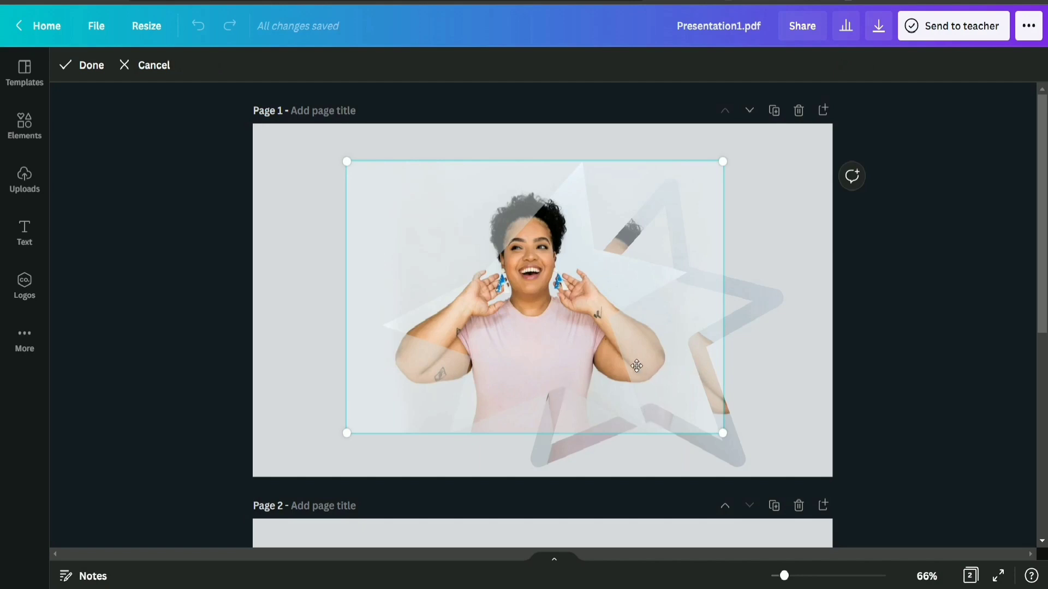
drag(636, 365, 692, 366)
click(809, 352)
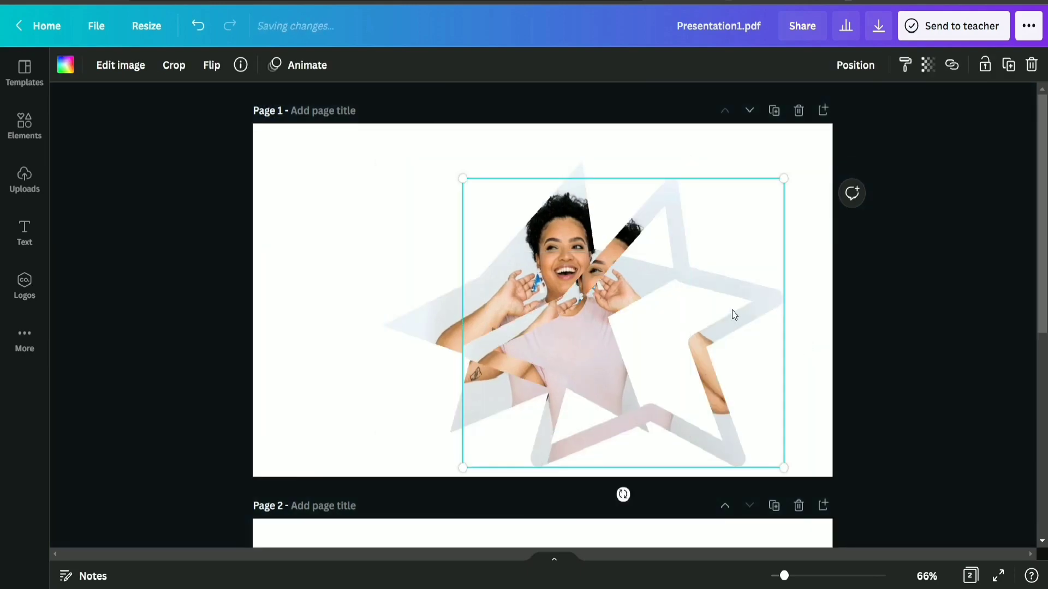
drag(732, 311, 648, 276)
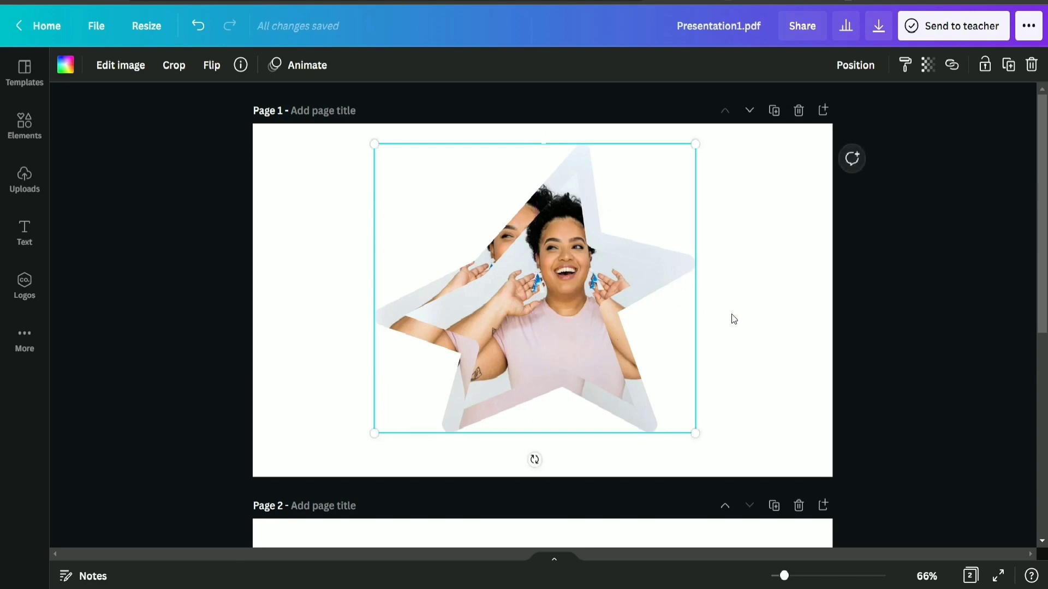
click(731, 315)
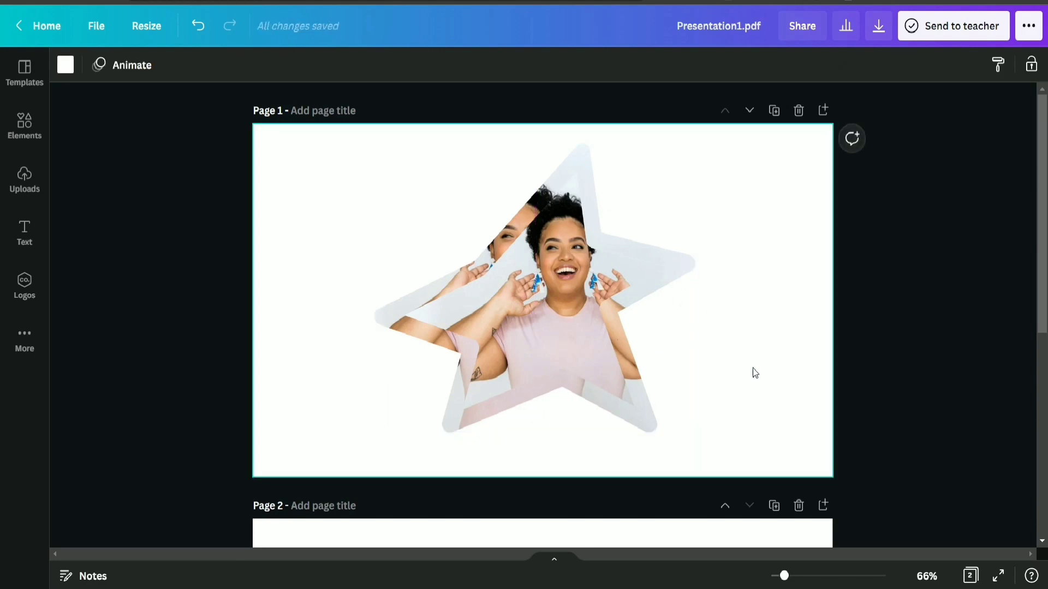
scroll(1011, 317, down, 5)
scroll(1003, 329, up, 5)
scroll(1025, 257, down, 5)
scroll(1025, 256, up, 4)
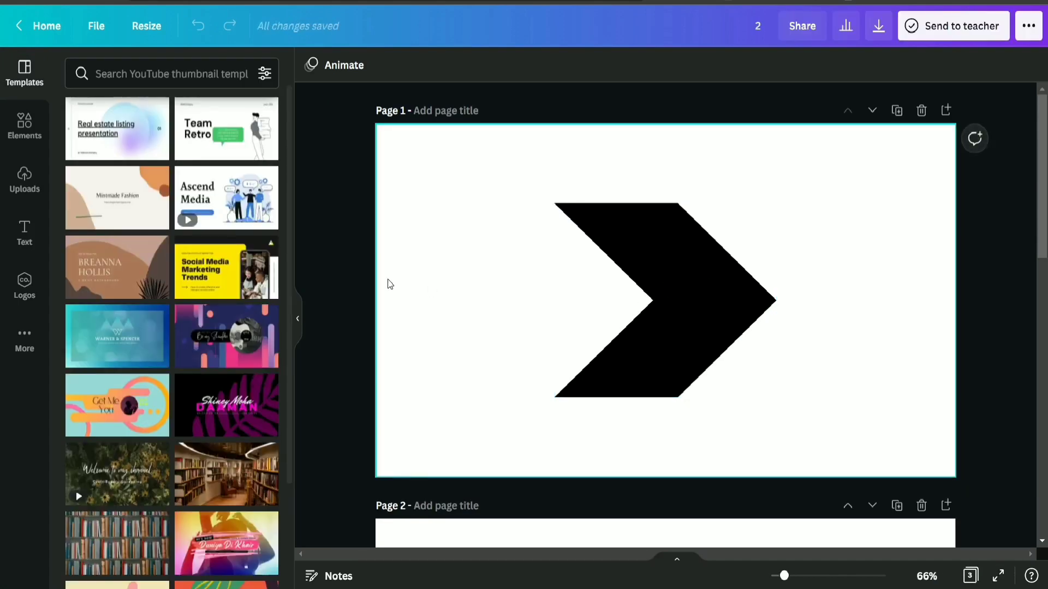
click(298, 319)
scroll(635, 232, down, 10)
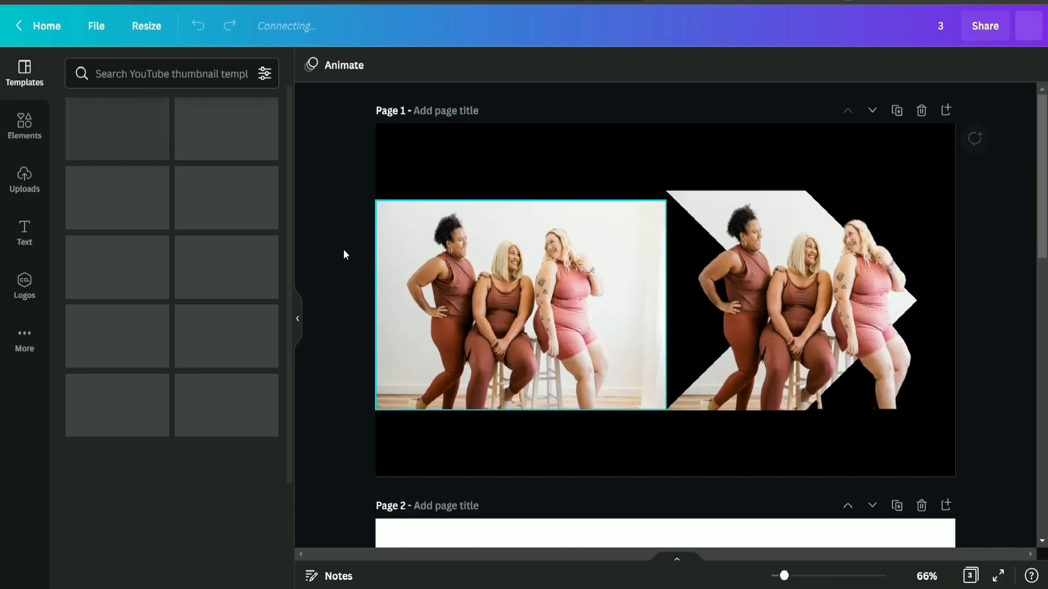
click(297, 319)
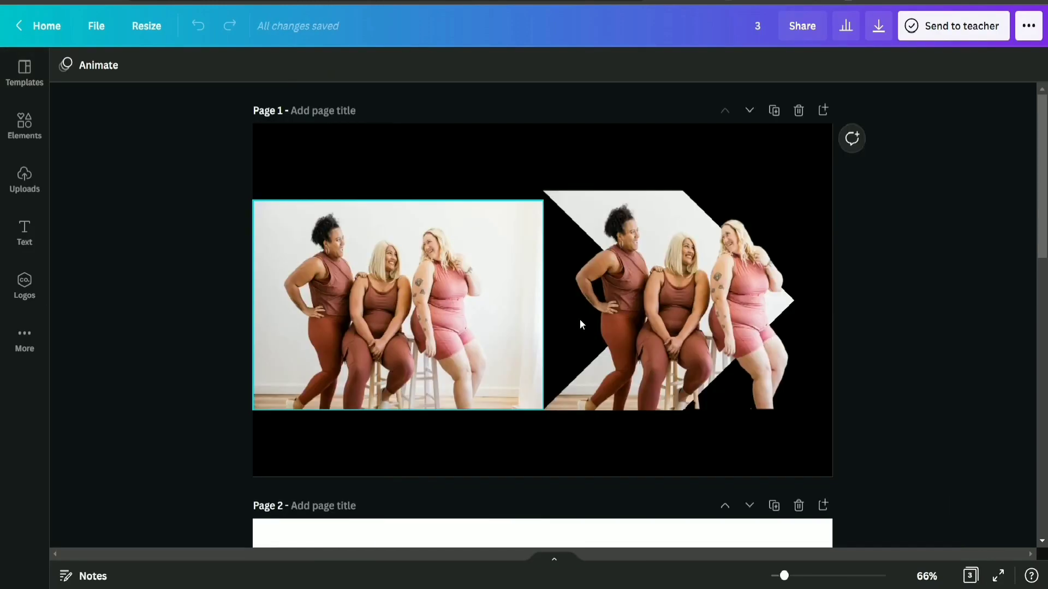
scroll(942, 263, down, 10)
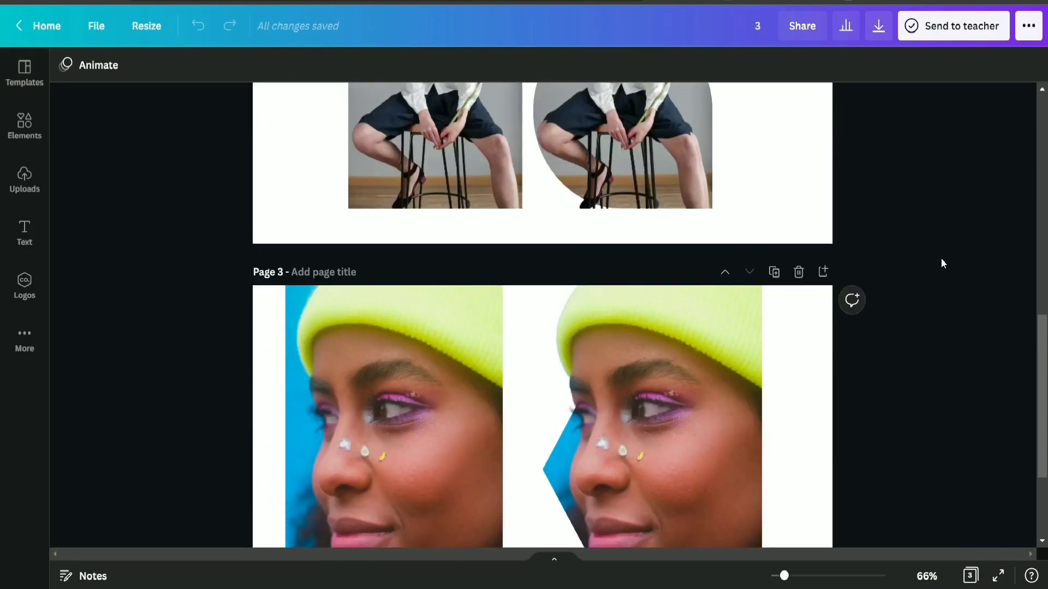
scroll(942, 263, up, 10)
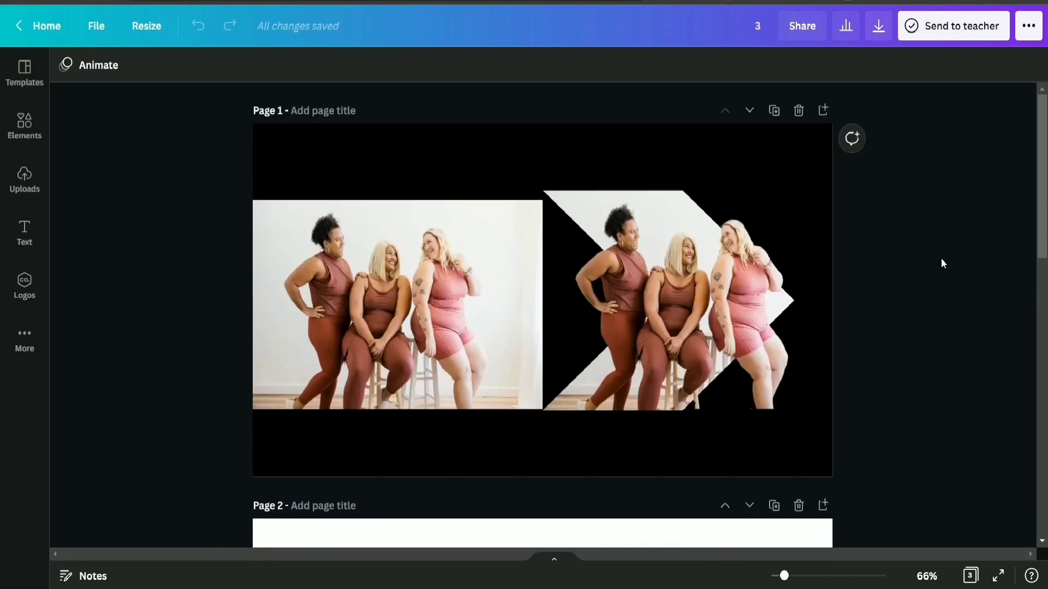
scroll(941, 263, down, 10)
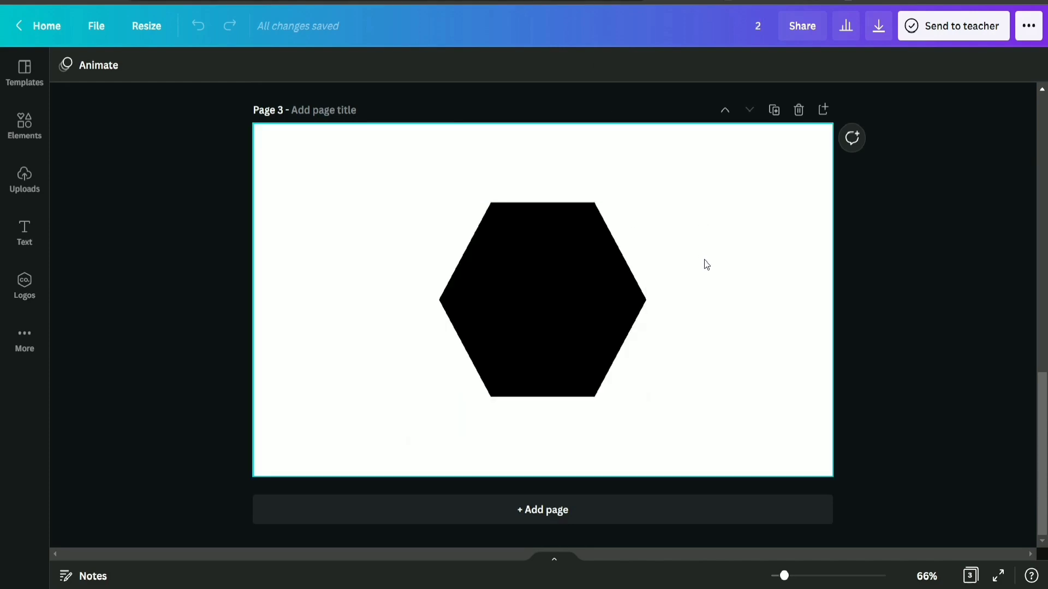
scroll(705, 262, up, 10)
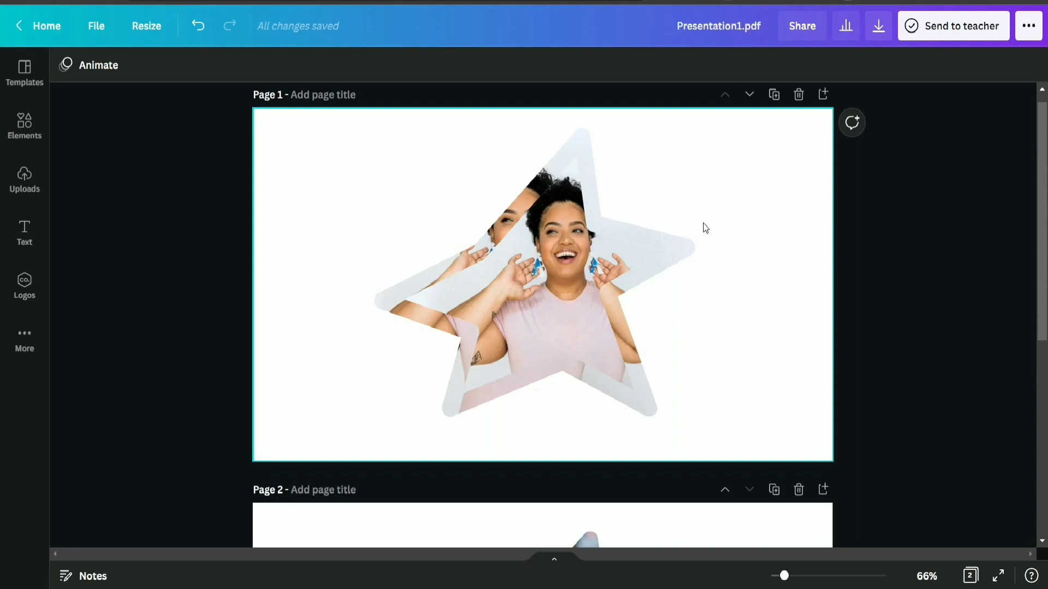
scroll(703, 228, down, 6)
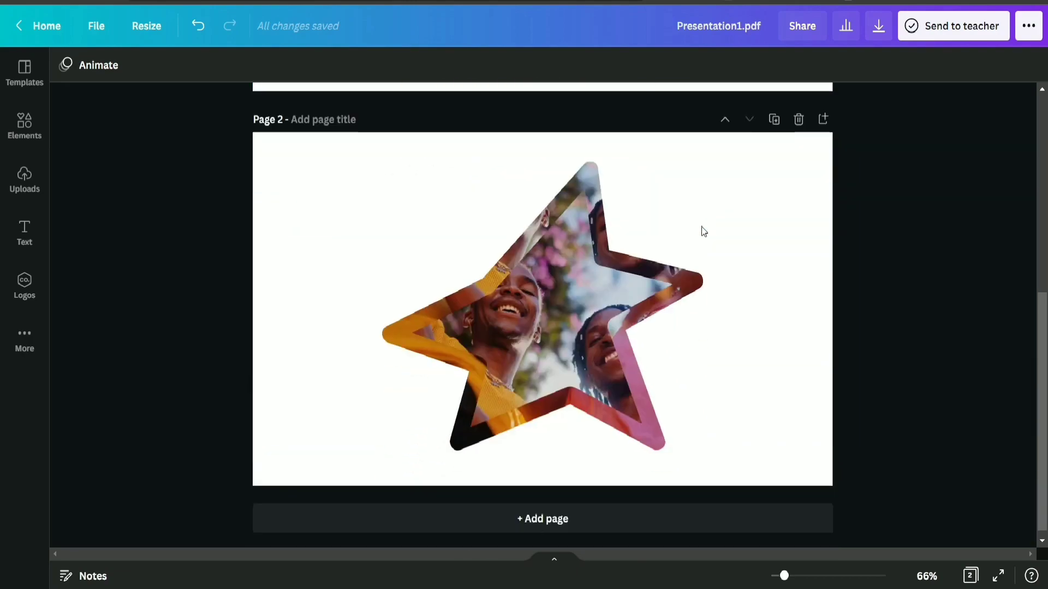